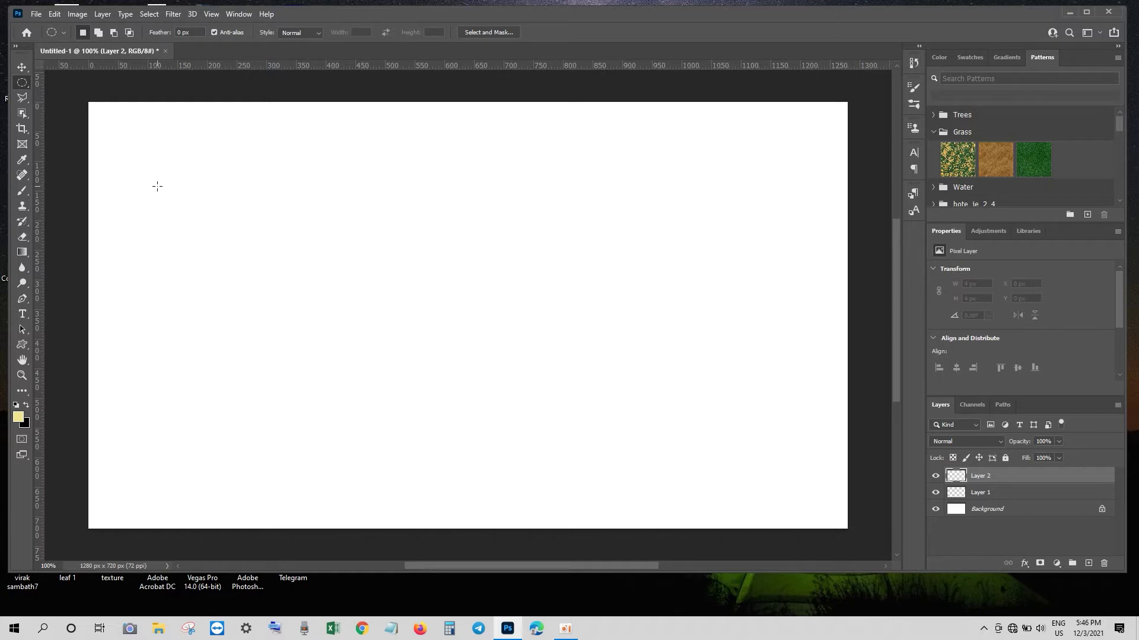
Draw a circular selection about 581 px across in the canvas's left half on Layer 2, fill it with bright green and deselect.
drag(164, 182, 593, 527)
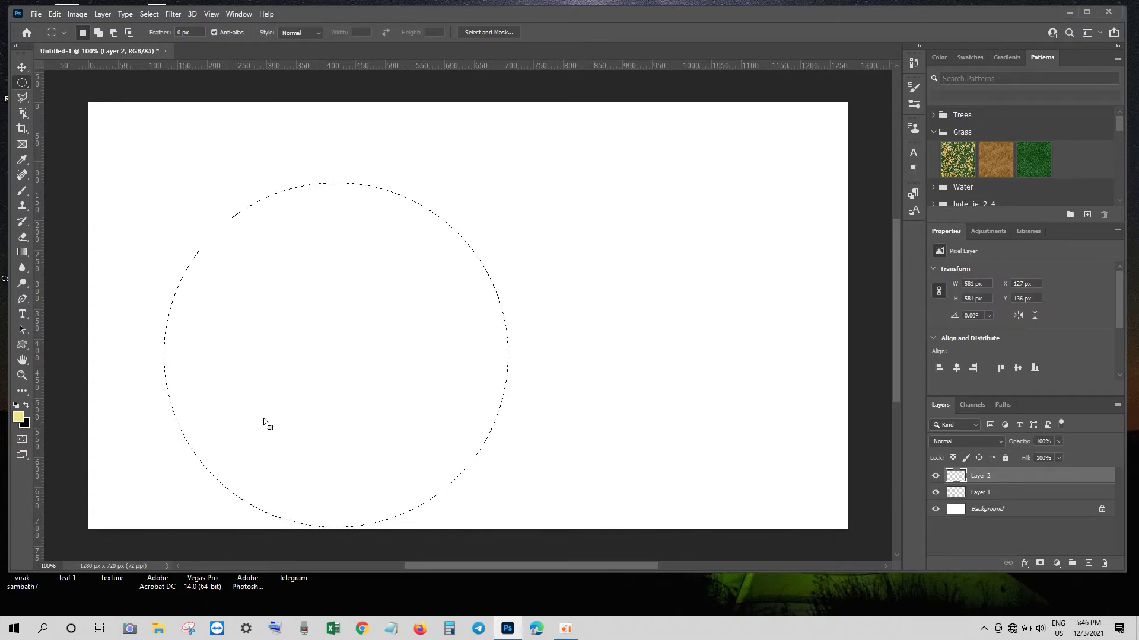
click(26, 404)
click(24, 423)
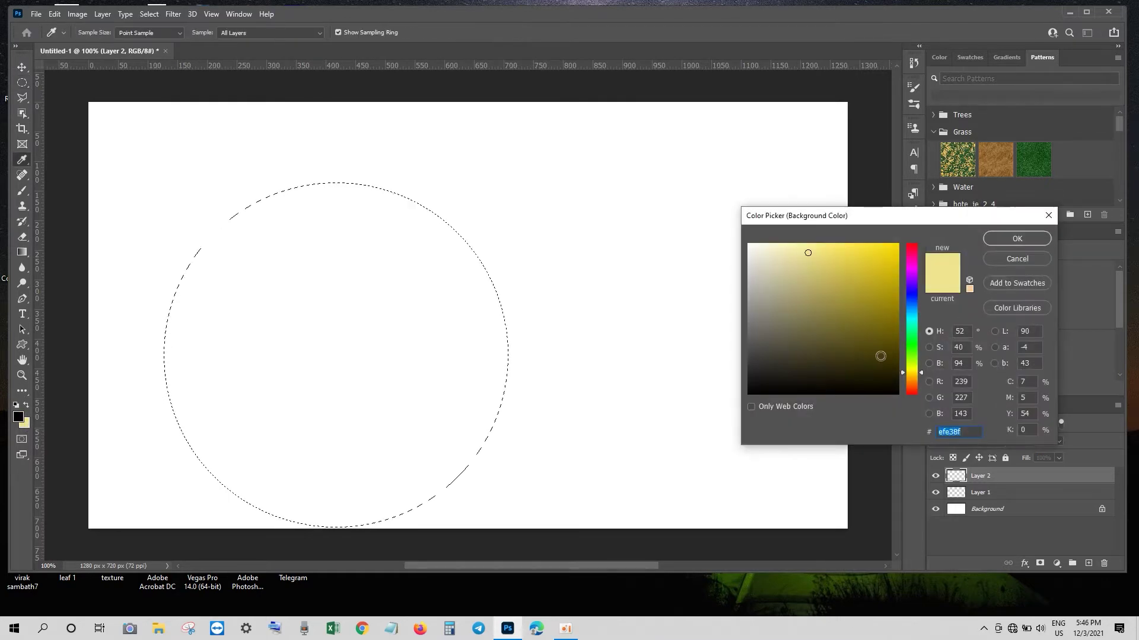
click(917, 362)
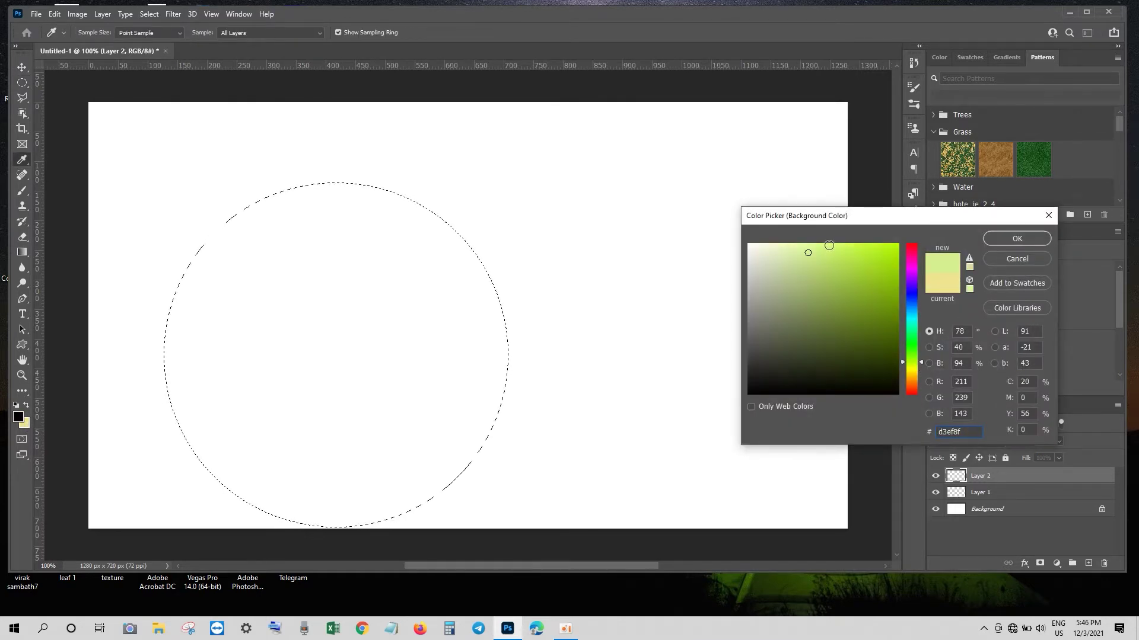
click(856, 245)
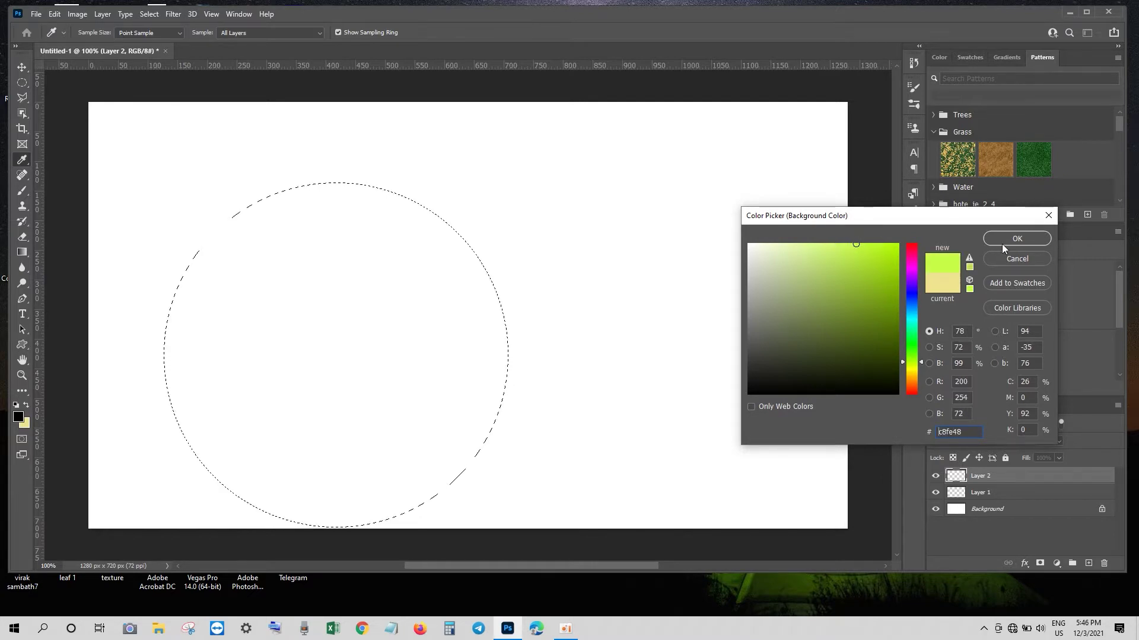
click(914, 350)
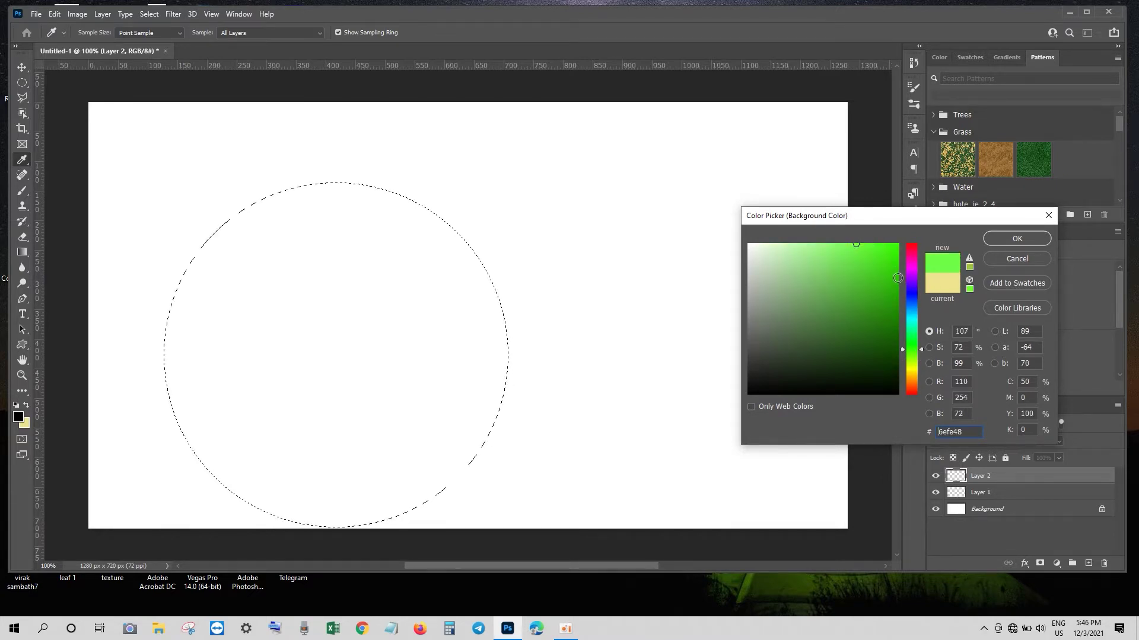
click(1012, 238)
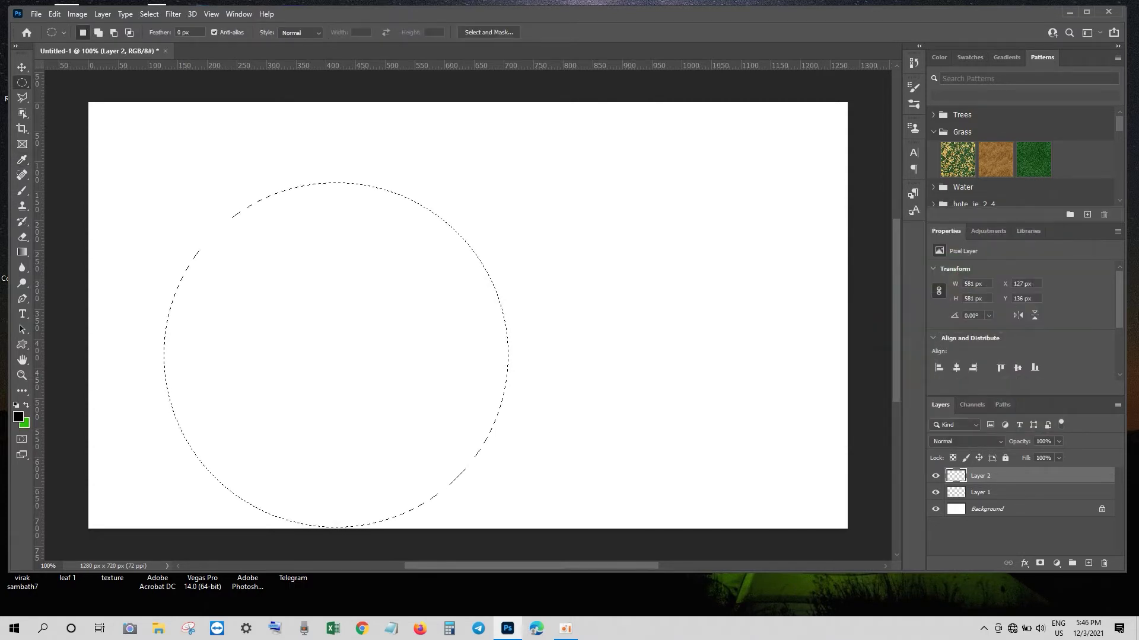
key(ctrl+BackSpace)
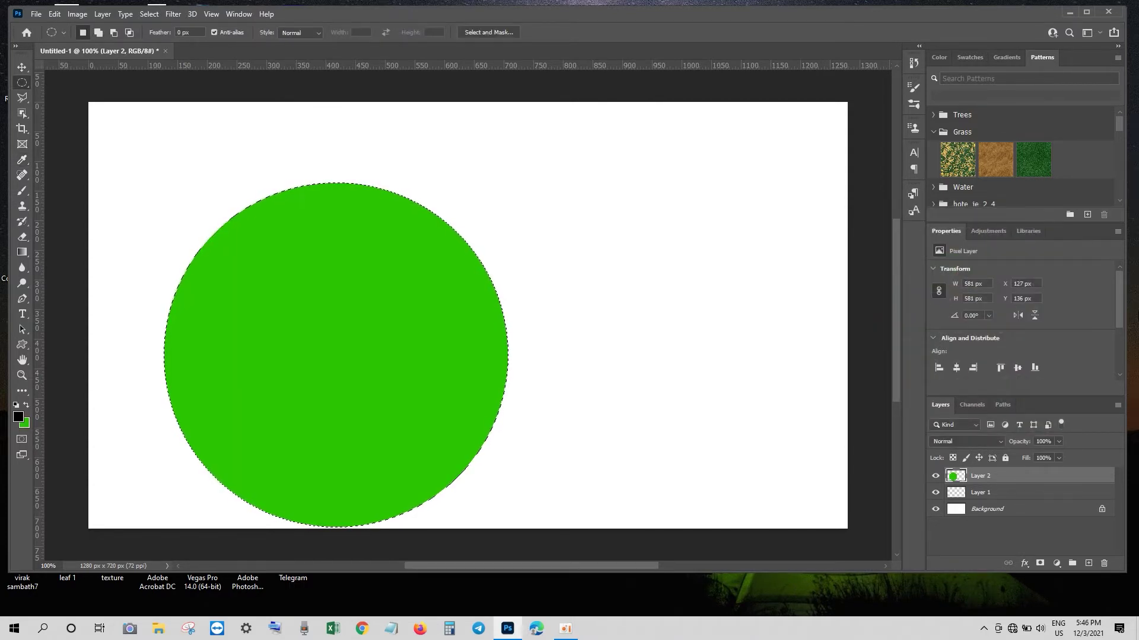
key(ctrl+d)
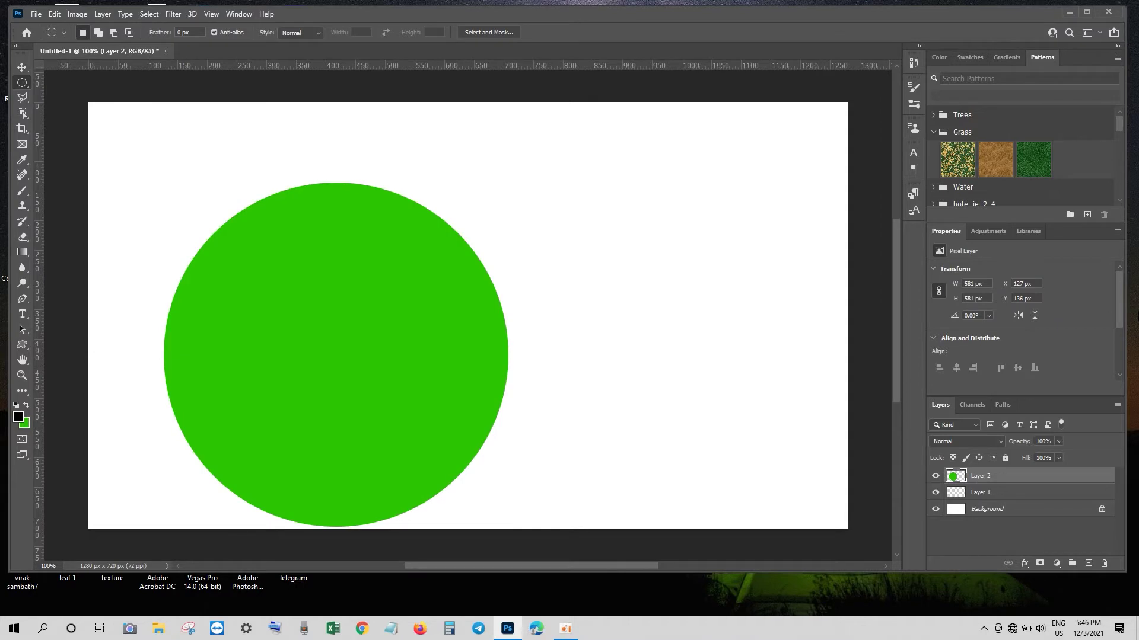
Outline a narrow, wavy vertical stripe down the middle of the green circle with the freehand Lasso tool.
click(25, 96)
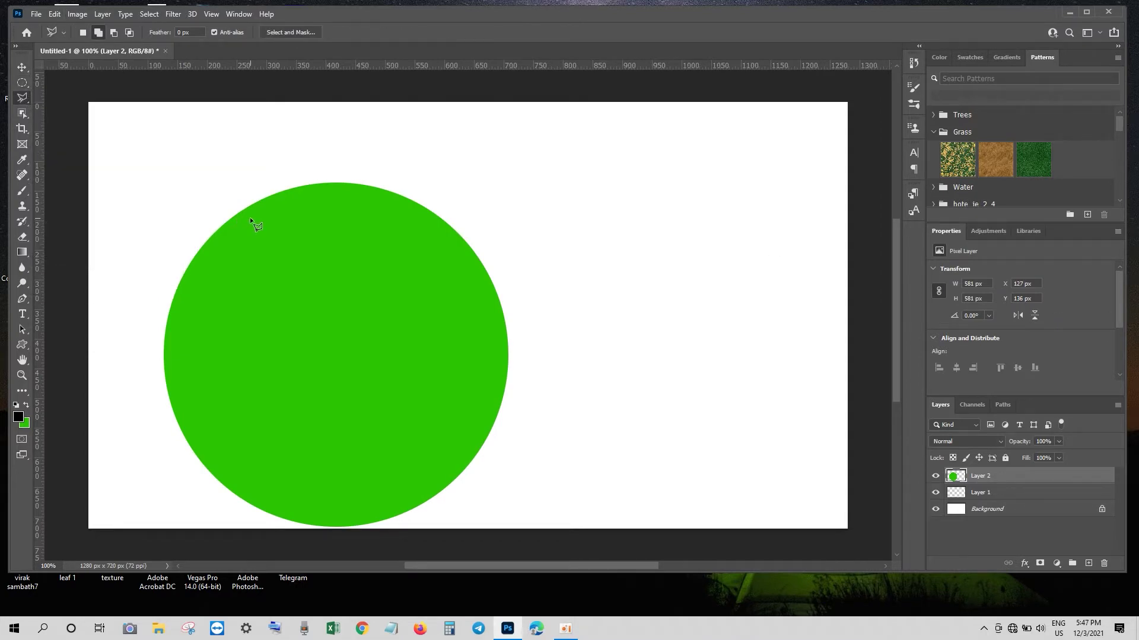
right_click(30, 96)
click(67, 99)
drag(317, 206, 315, 302)
mouse_move(316, 342)
mouse_down()
mouse_move(307, 528)
mouse_move(321, 514)
mouse_up()
mouse_move(333, 237)
mouse_down()
mouse_move(336, 198)
mouse_move(325, 186)
mouse_up()
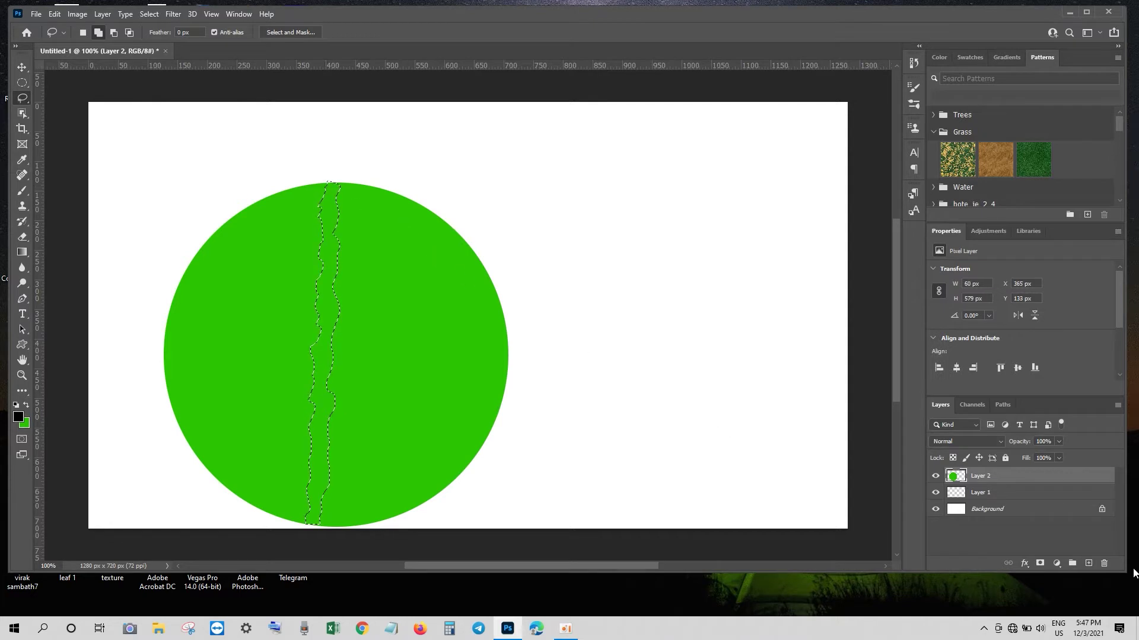
Fill the stripe selection with dark green (#0e3d01) on a new layer above the circle and deselect.
click(1089, 563)
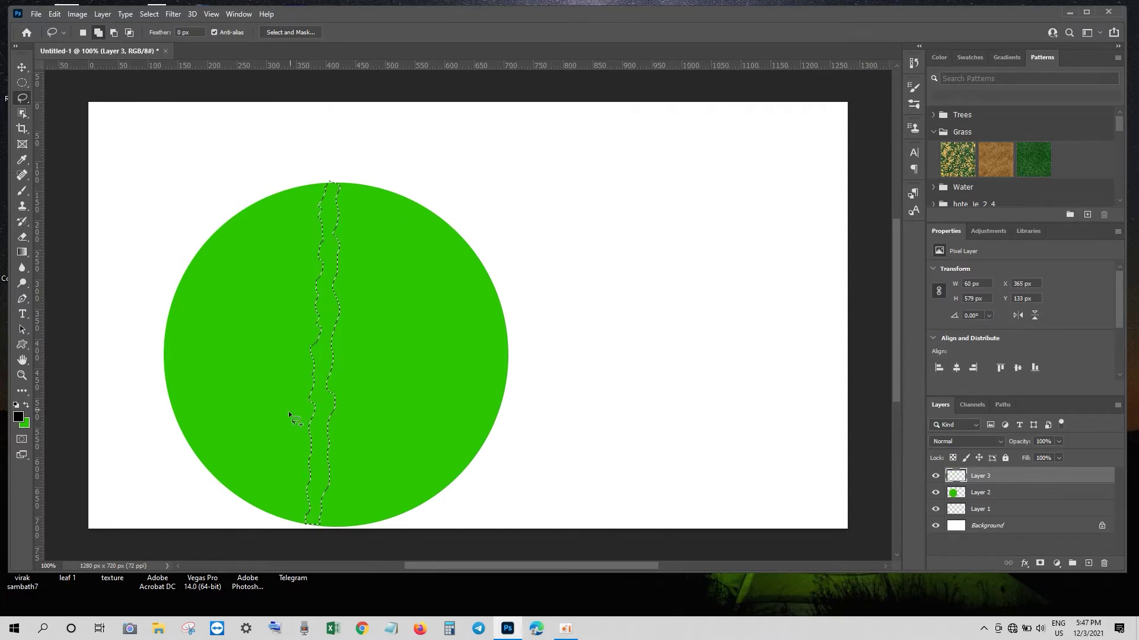
click(25, 424)
click(895, 358)
click(999, 241)
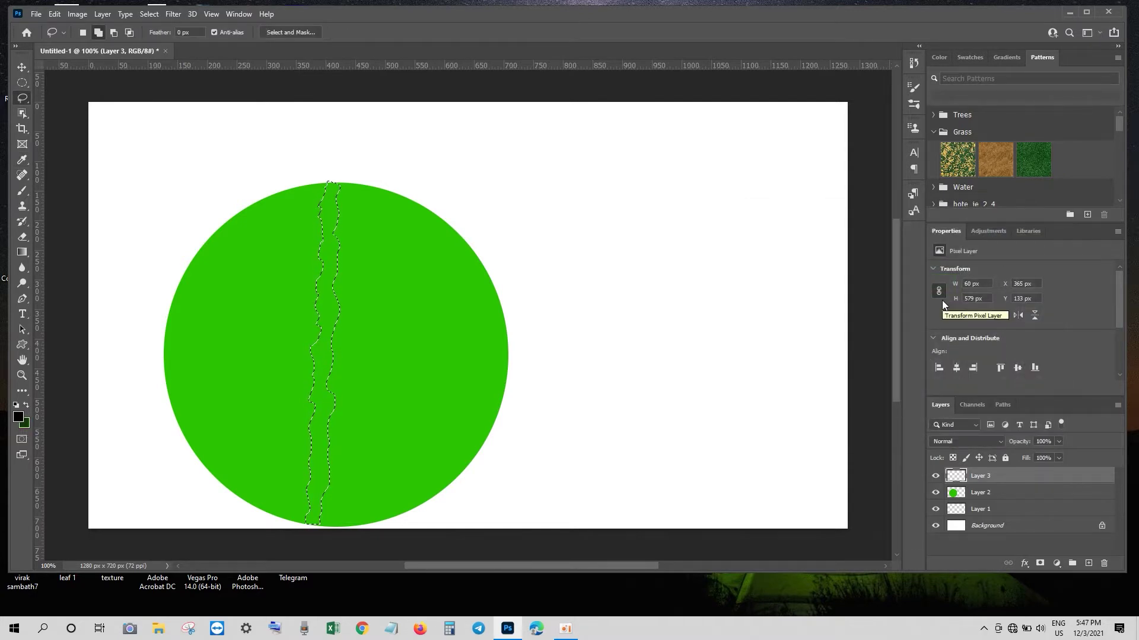
key(ctrl+BackSpace)
key(ctrl+d)
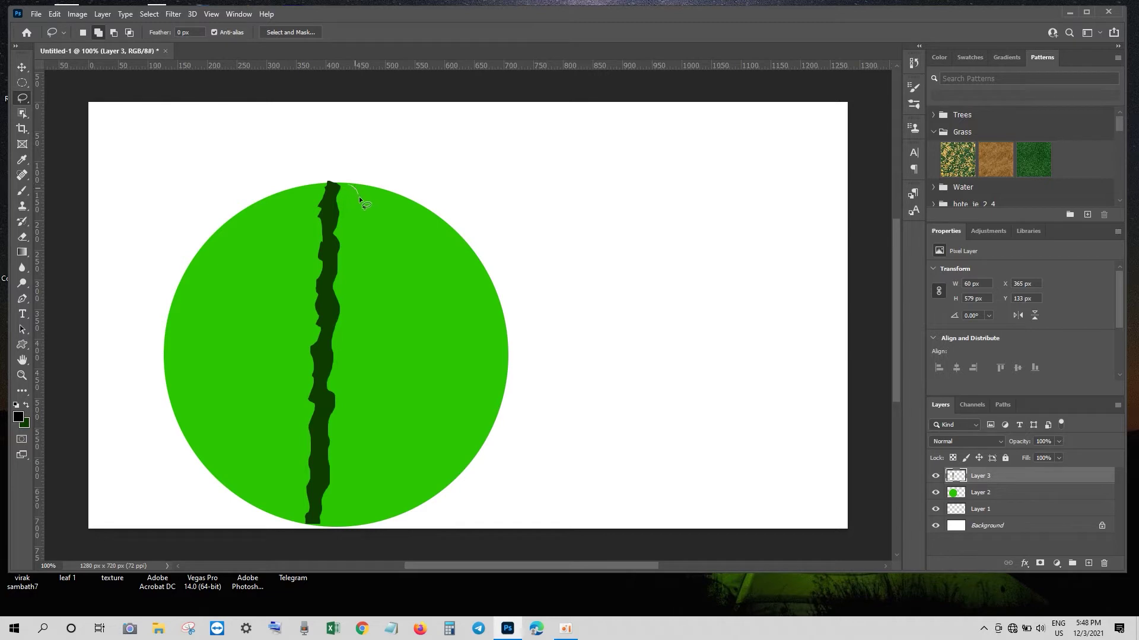
Lasso a slightly curved stripe just right of the central one, fill it with dark green and deselect.
drag(371, 248, 367, 301)
mouse_move(373, 370)
mouse_down()
mouse_move(366, 453)
mouse_move(343, 516)
mouse_up()
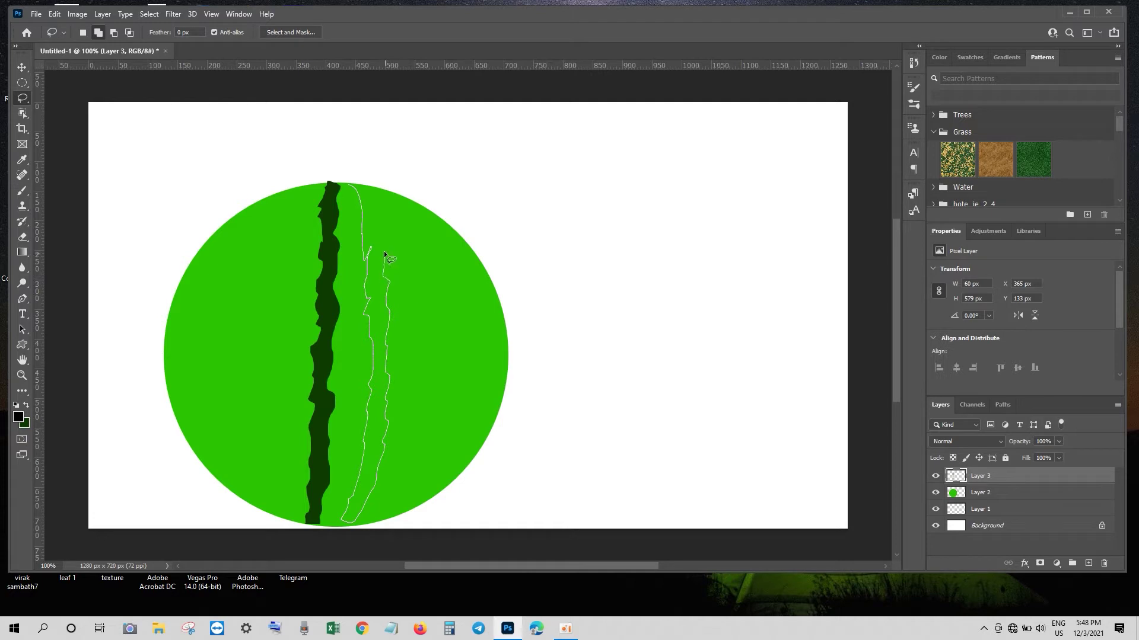
drag(363, 189, 351, 184)
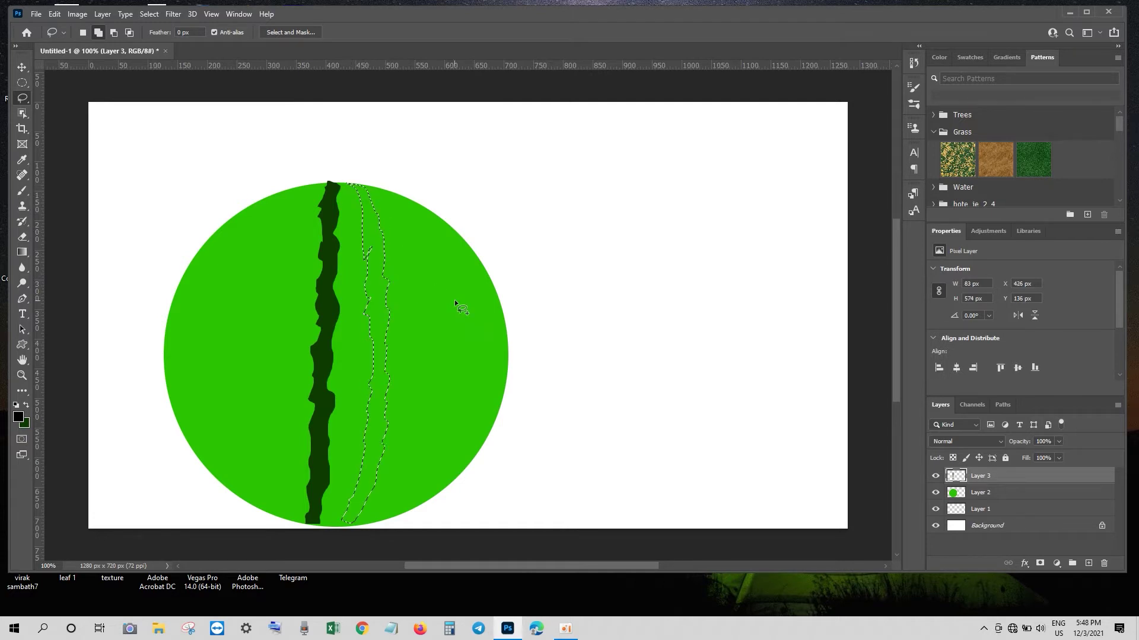
key(ctrl+BackSpace)
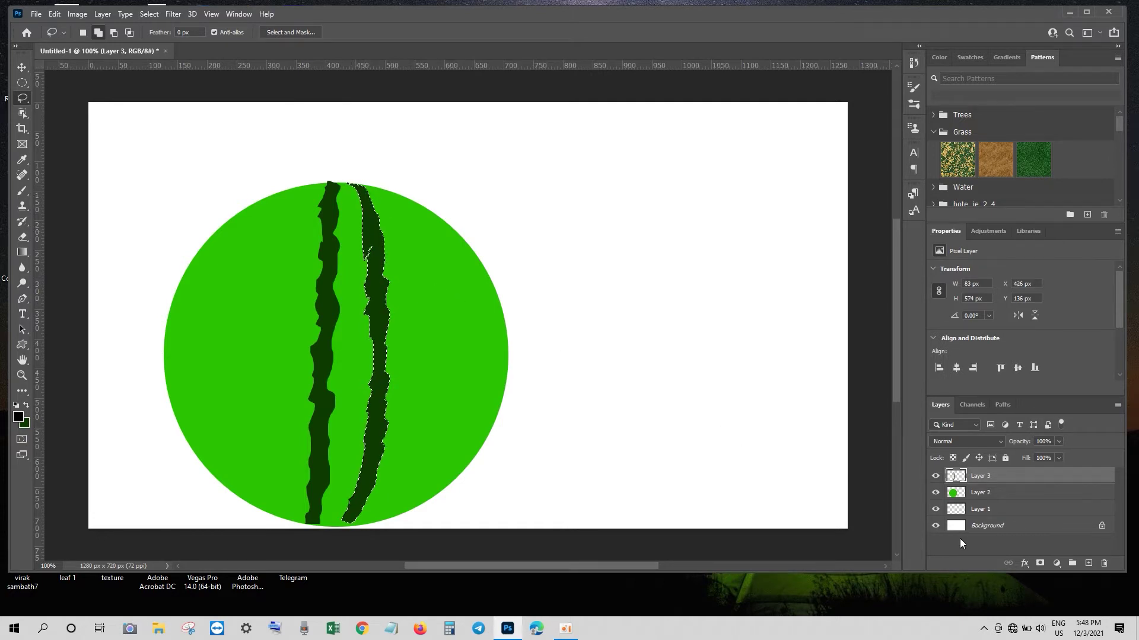
key(ctrl+d)
Add a third jagged dark green stripe, curving along the circle's form to the right of the second one.
drag(429, 309, 434, 339)
mouse_move(432, 411)
mouse_down()
mouse_move(425, 463)
mouse_move(393, 510)
mouse_up()
drag(406, 465, 414, 333)
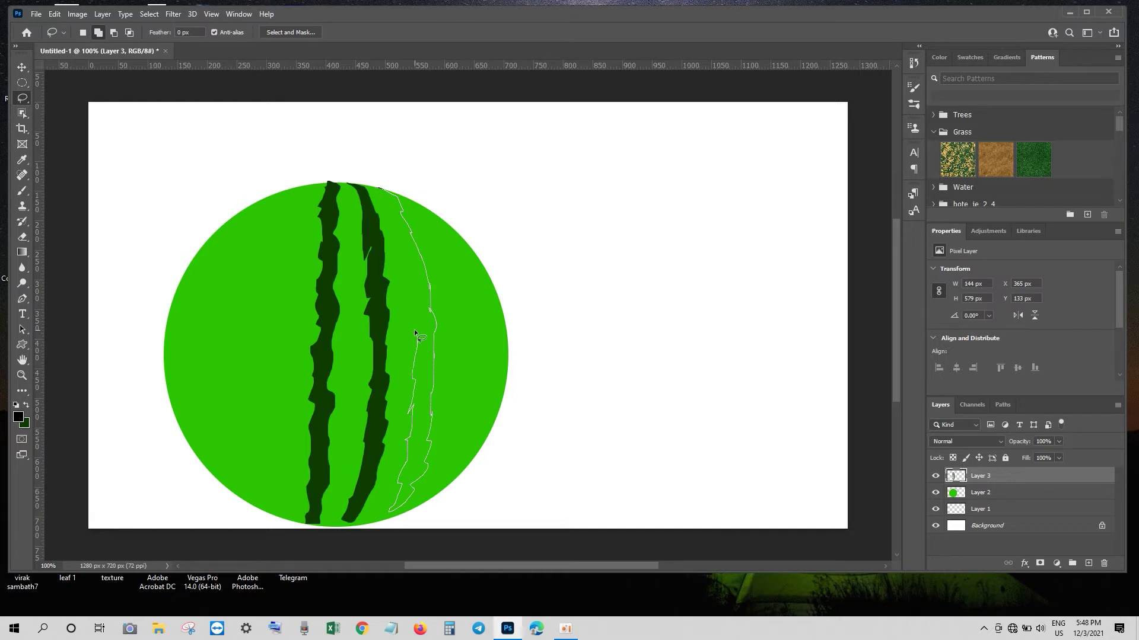
drag(397, 229, 382, 190)
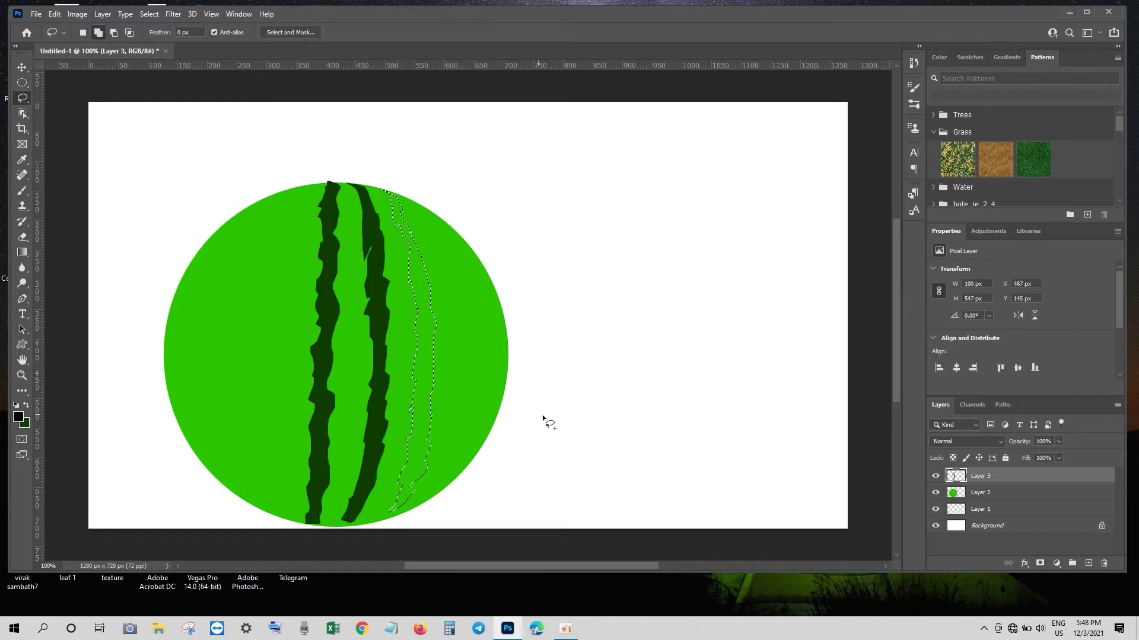
key(alt+BackSpace)
key(ctrl+d)
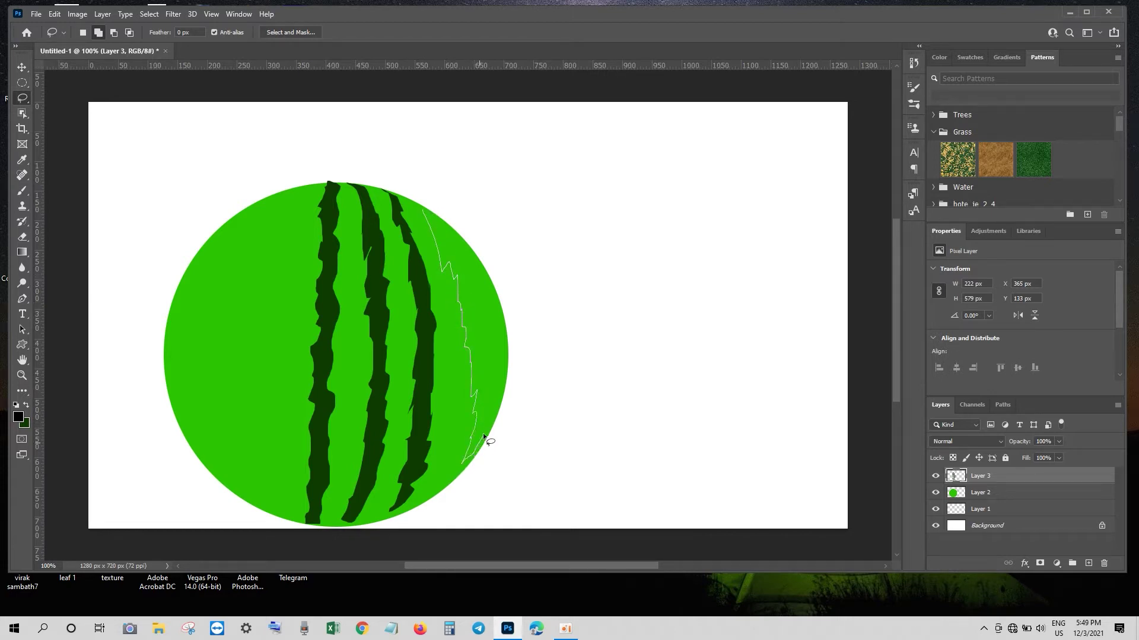
Add a fourth jagged dark green stripe between the third one and the circle's right edge.
mouse_move(485, 333)
mouse_down()
mouse_move(466, 264)
mouse_move(422, 218)
mouse_up()
key(ctrl+BackSpace)
key(ctrl+d)
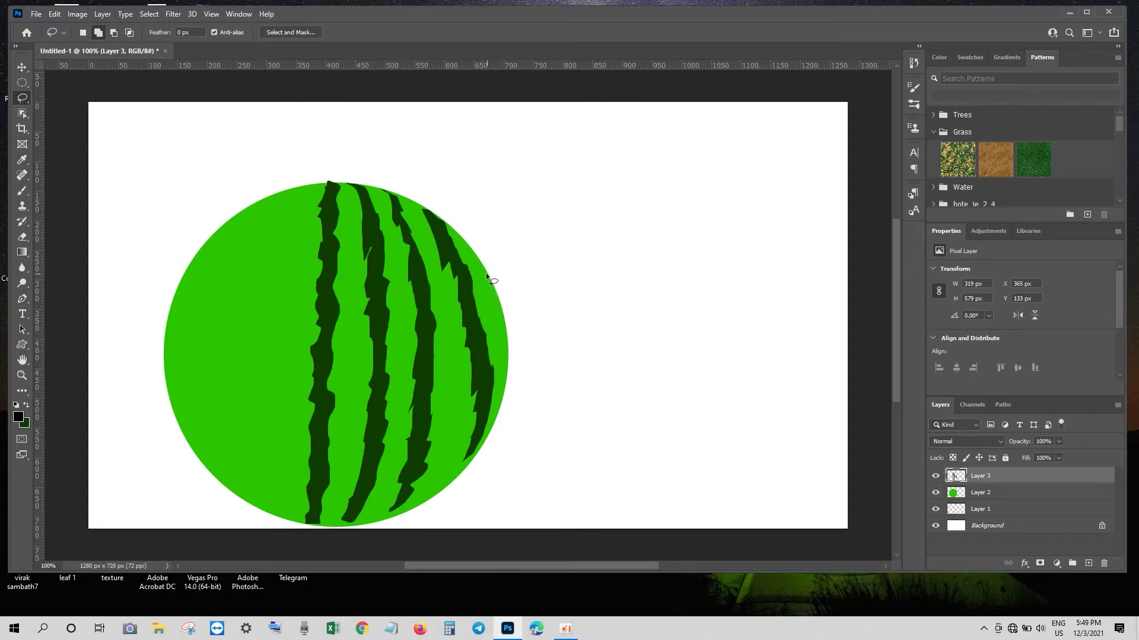
Add a thin dark green sliver along the circle's right edge as the outermost stripe on that side.
drag(496, 319, 504, 355)
mouse_move(495, 421)
mouse_down()
mouse_move(508, 336)
mouse_move(490, 276)
mouse_up()
key(ctrl+BackSpace)
key(ctrl+d)
Lasso a jagged curved stripe left of the central one, fill it with dark green and deselect.
mouse_move(298, 191)
mouse_down()
mouse_move(268, 202)
mouse_move(256, 238)
mouse_up()
drag(236, 319, 235, 404)
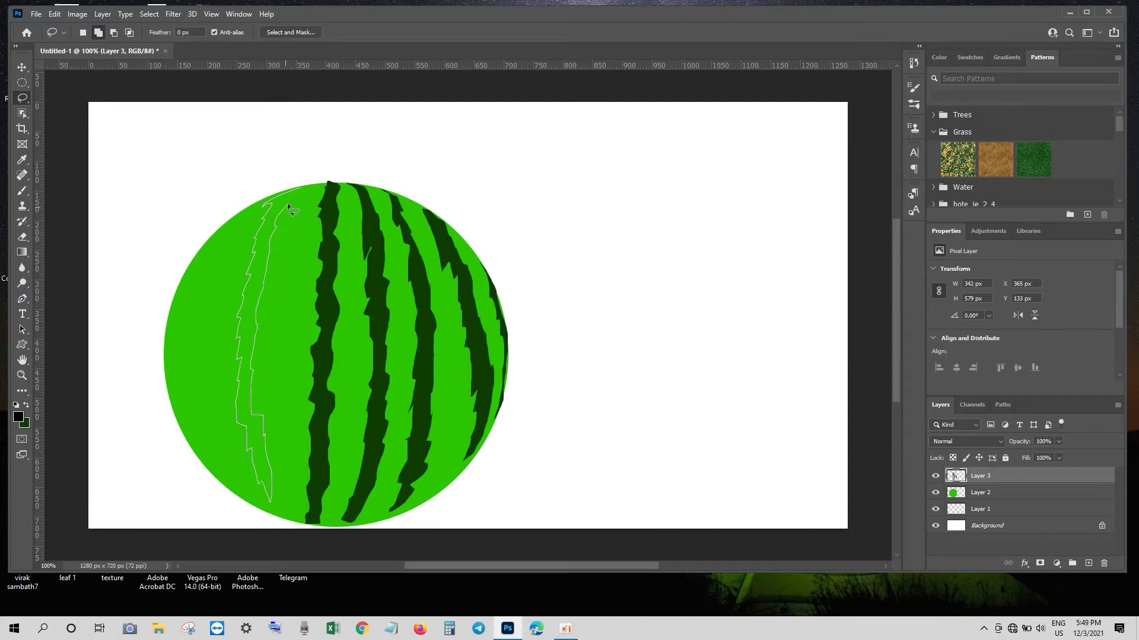
drag(287, 203, 299, 189)
key(ctrl+BackSpace)
key(ctrl+d)
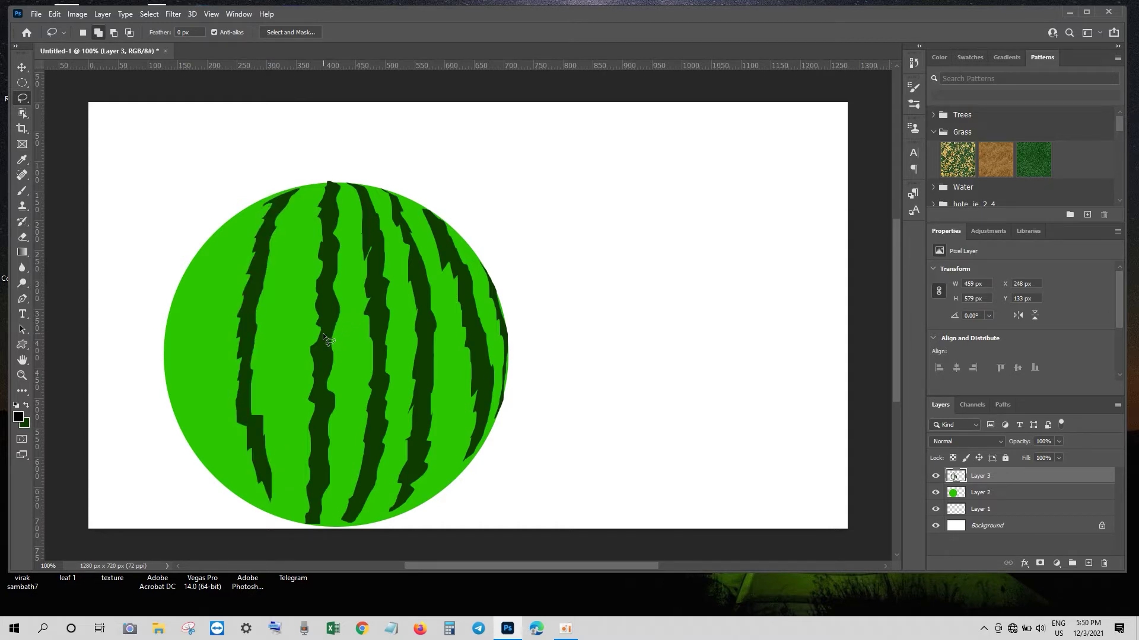
drag(284, 515, 279, 453)
drag(294, 280, 282, 404)
drag(290, 506, 288, 519)
key(alt+BackSpace)
key(ctrl+d)
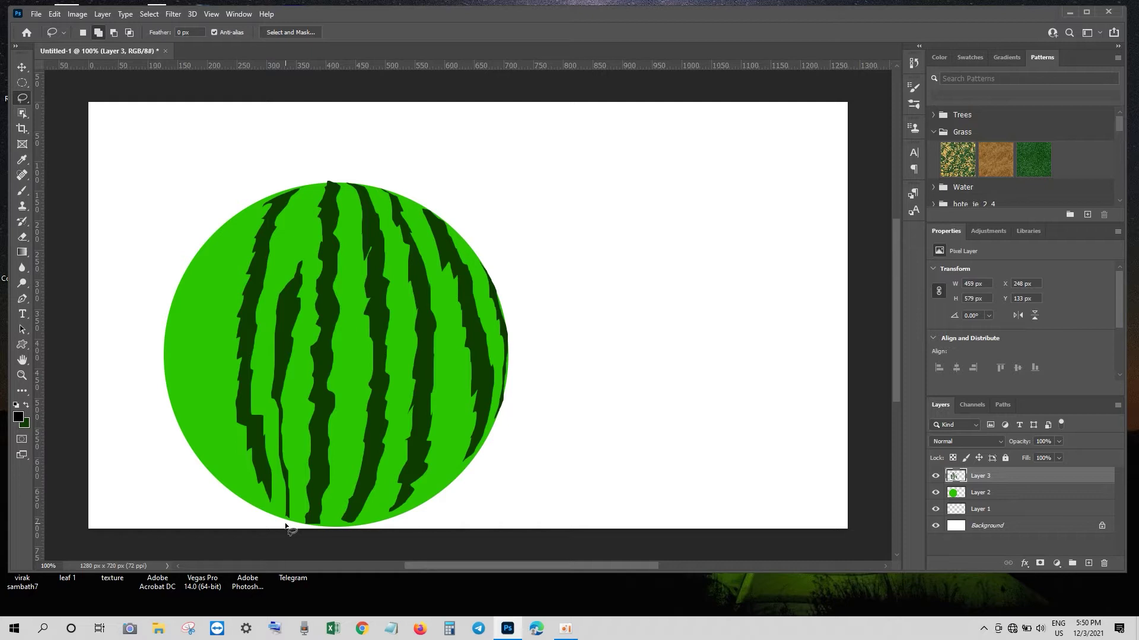
key(ctrl+z)
key(ctrl+z)
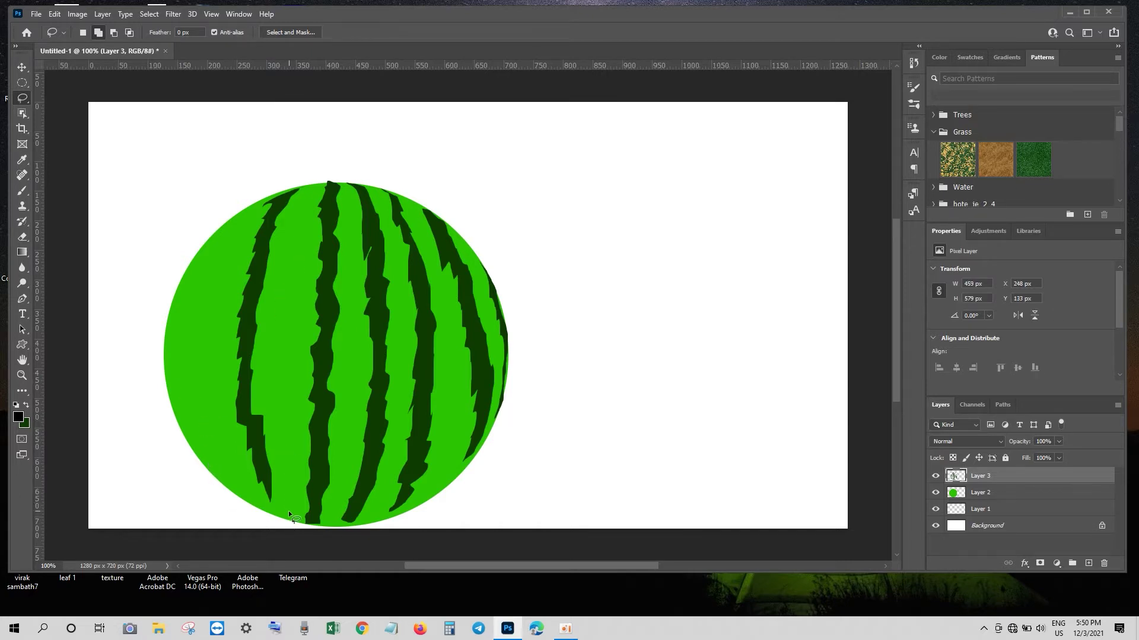
Add a thin, partial dark green stripe rising from the circle's bottom between the central stripe and its left neighbour.
mouse_move(284, 425)
mouse_down()
mouse_move(281, 318)
mouse_move(295, 277)
mouse_move(287, 363)
mouse_up()
drag(293, 409, 294, 521)
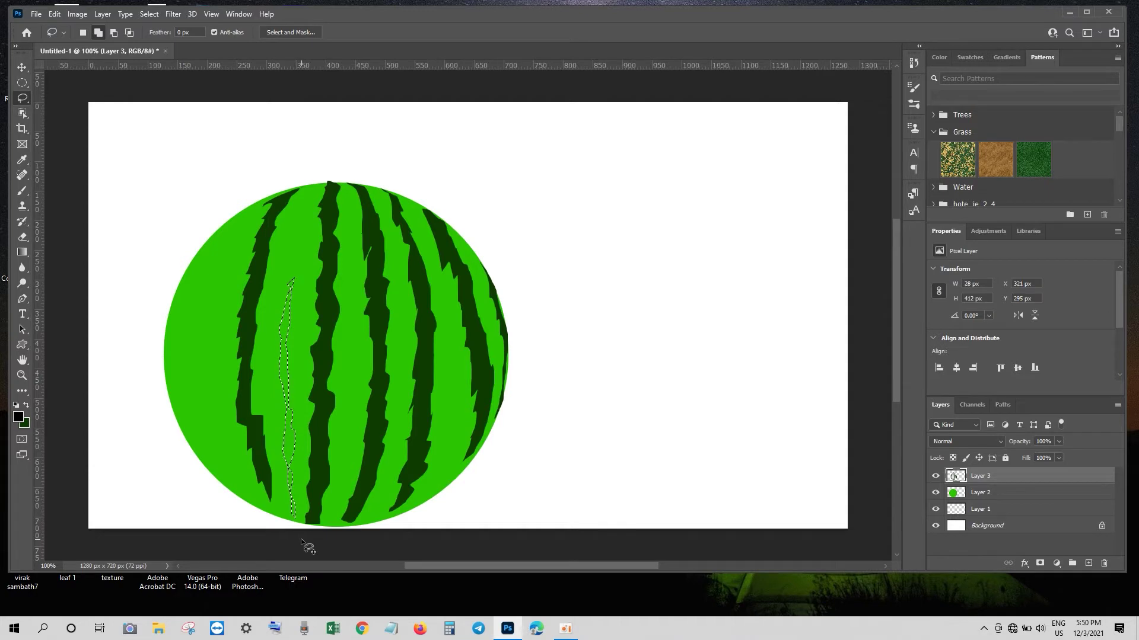
key(alt+BackSpace)
key(ctrl+d)
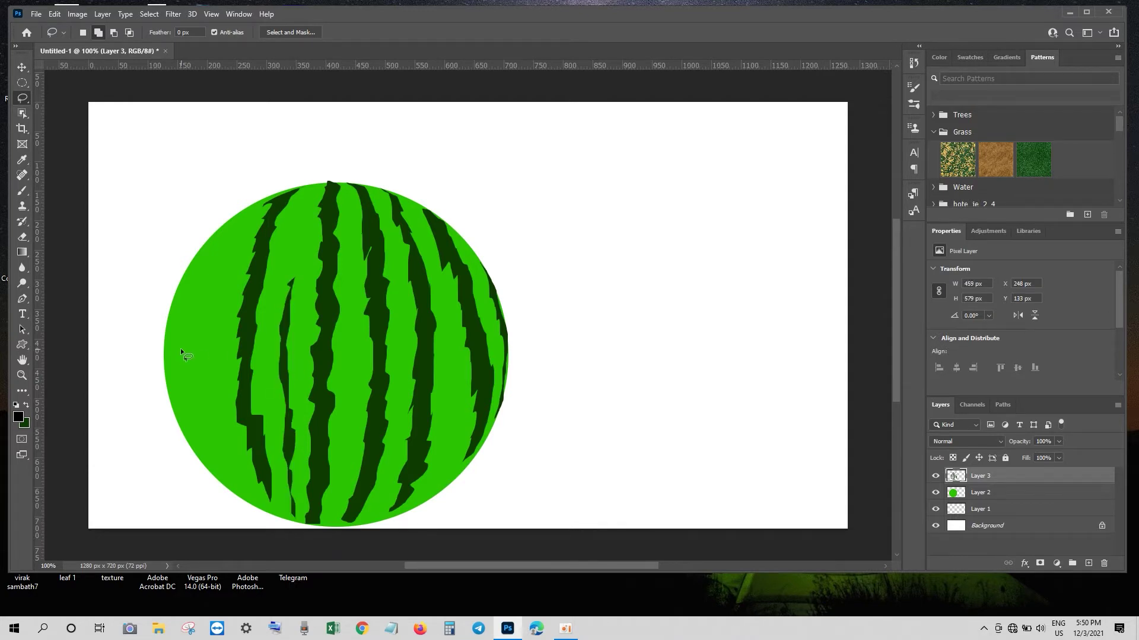
Add a full-length jagged dark green stripe near the circle's left side, following its curve.
drag(210, 254, 190, 390)
drag(218, 237, 220, 238)
key(ctrl+BackSpace)
key(ctrl+d)
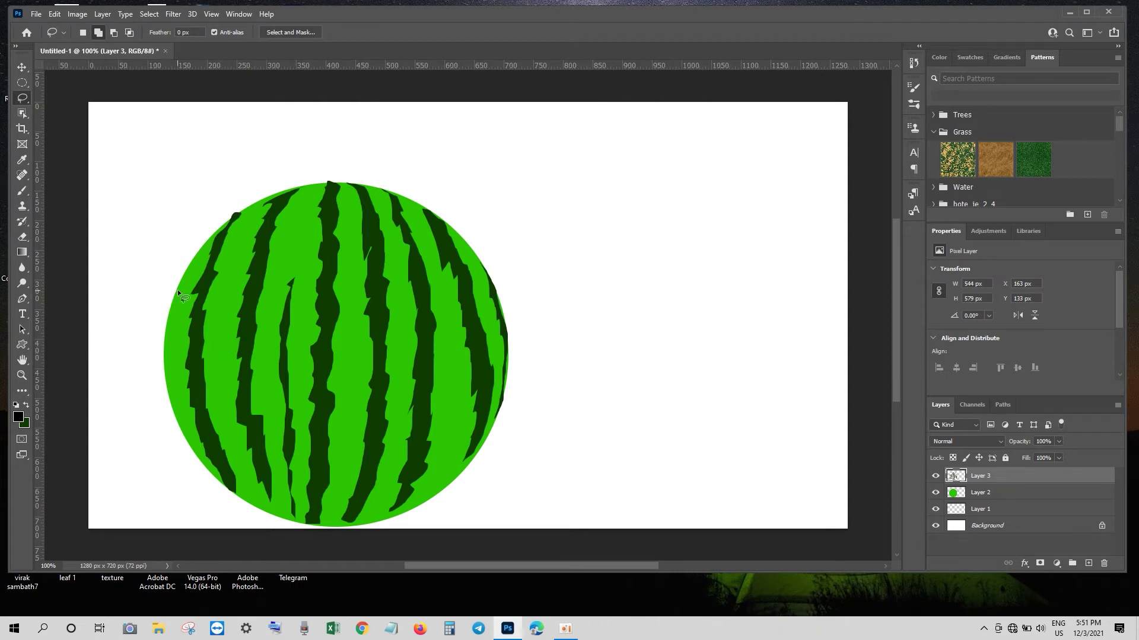
Add a short dark green sliver along the circle's left edge as the outermost stripe there.
mouse_move(166, 361)
mouse_down()
mouse_move(165, 386)
mouse_move(164, 345)
mouse_up()
drag(177, 291, 178, 290)
key(ctrl+BackSpace)
key(ctrl+d)
Lasso a short curved stem on top of the watermelon, fill it with dark green and deselect.
mouse_move(336, 180)
mouse_down()
mouse_move(359, 147)
mouse_move(390, 142)
mouse_move(335, 182)
mouse_up()
key(ctrl+BackSpace)
key(ctrl+d)
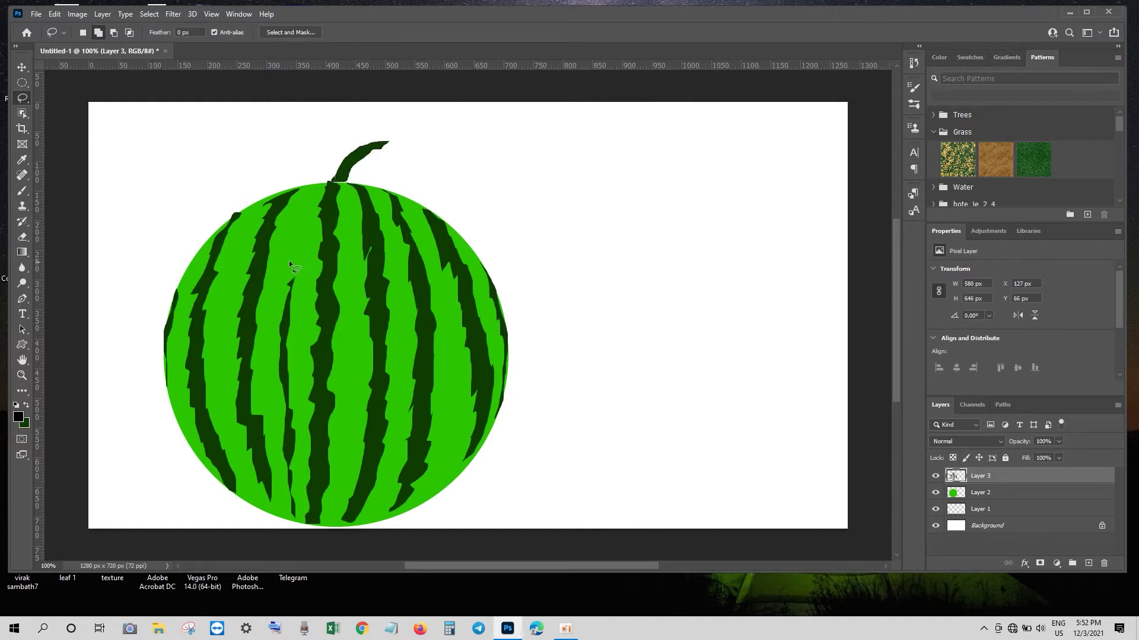
Apply a 1 px outside Stroke layer style to Layer 3 with the stripes and stem.
key(v)
click(1024, 564)
click(1051, 475)
text(1)
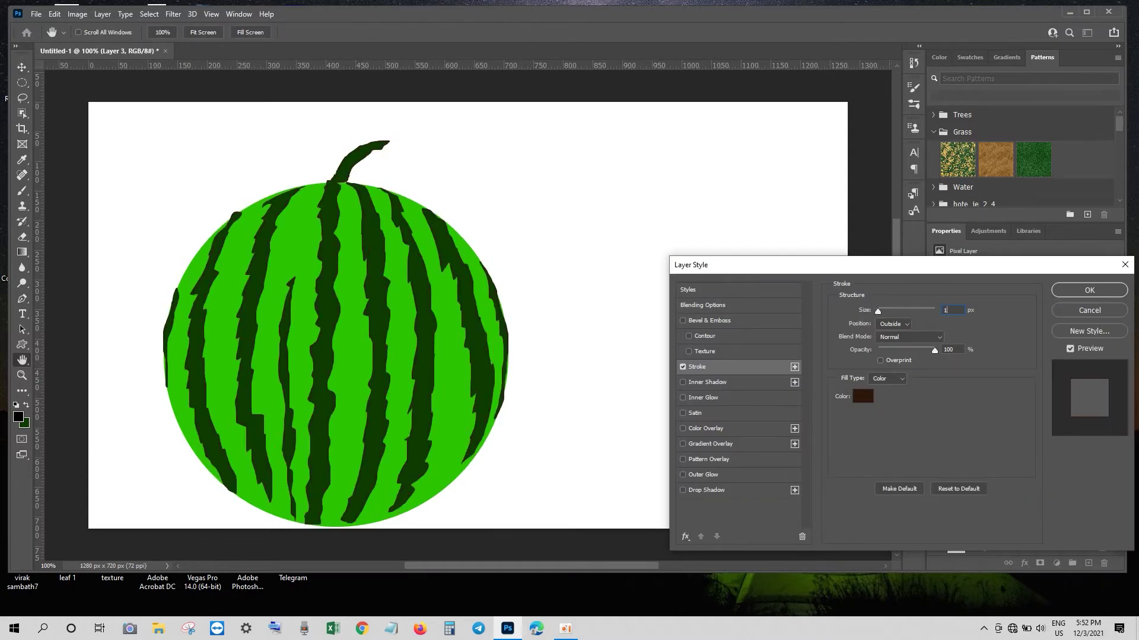
click(1064, 290)
Apply a Stroke layer style to the green circle's Layer 2, with its colour sampled from the dark green central stripe.
click(998, 515)
click(1024, 563)
click(1051, 473)
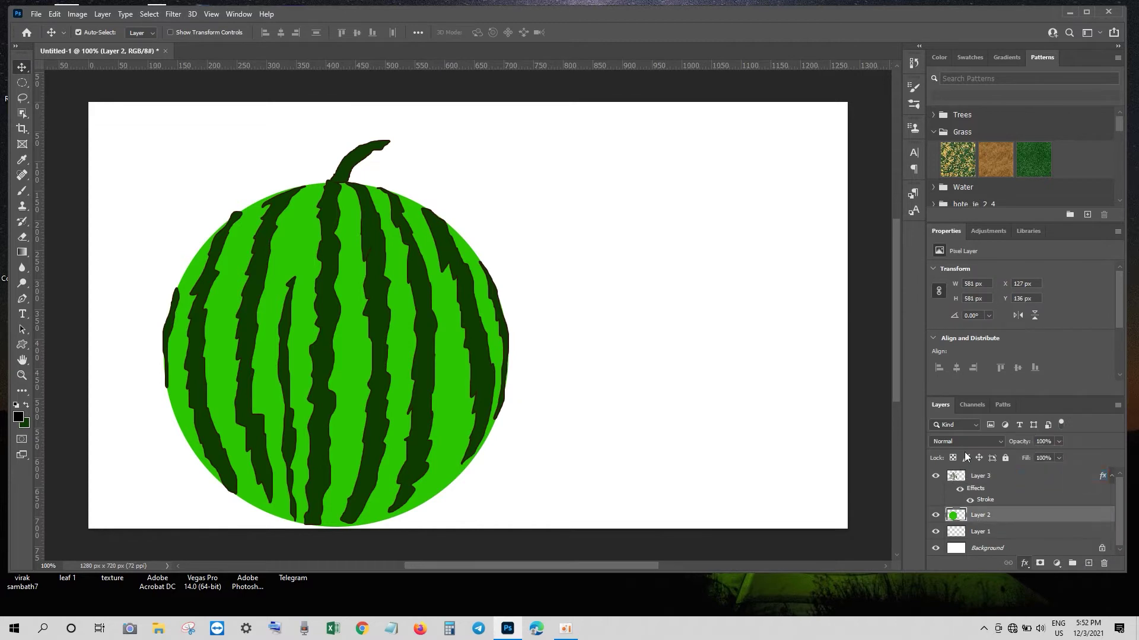
click(862, 396)
click(335, 304)
click(1001, 237)
click(1073, 290)
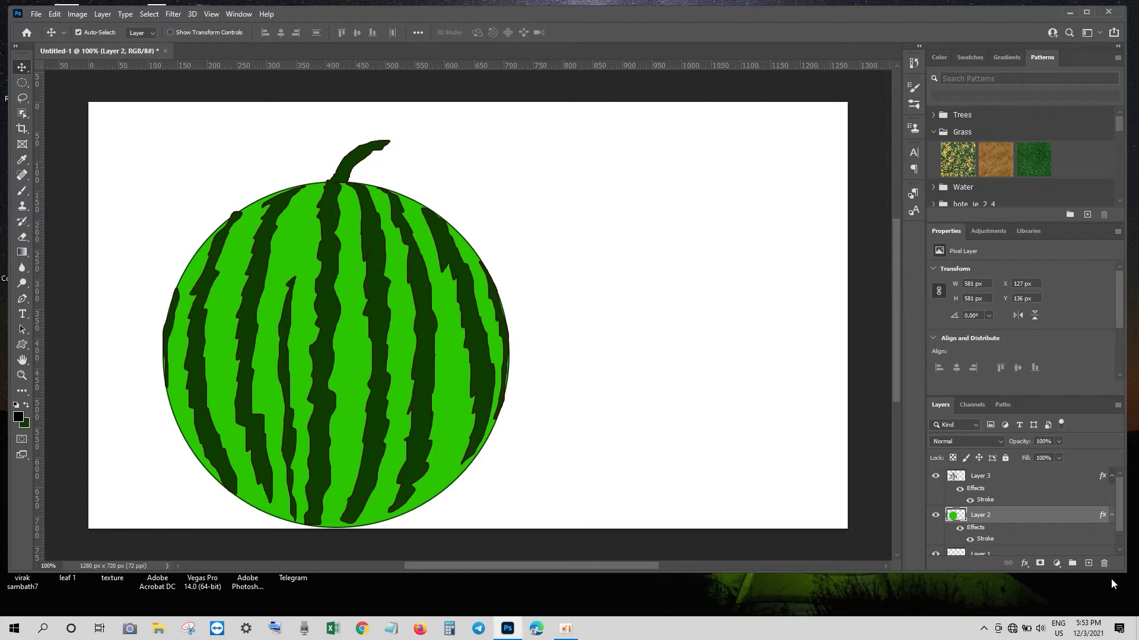
On a new layer, draw a circle about 651 px wide overlapping the watermelon's right side, fill it with dark green 0e3d01 and deselect.
click(1088, 563)
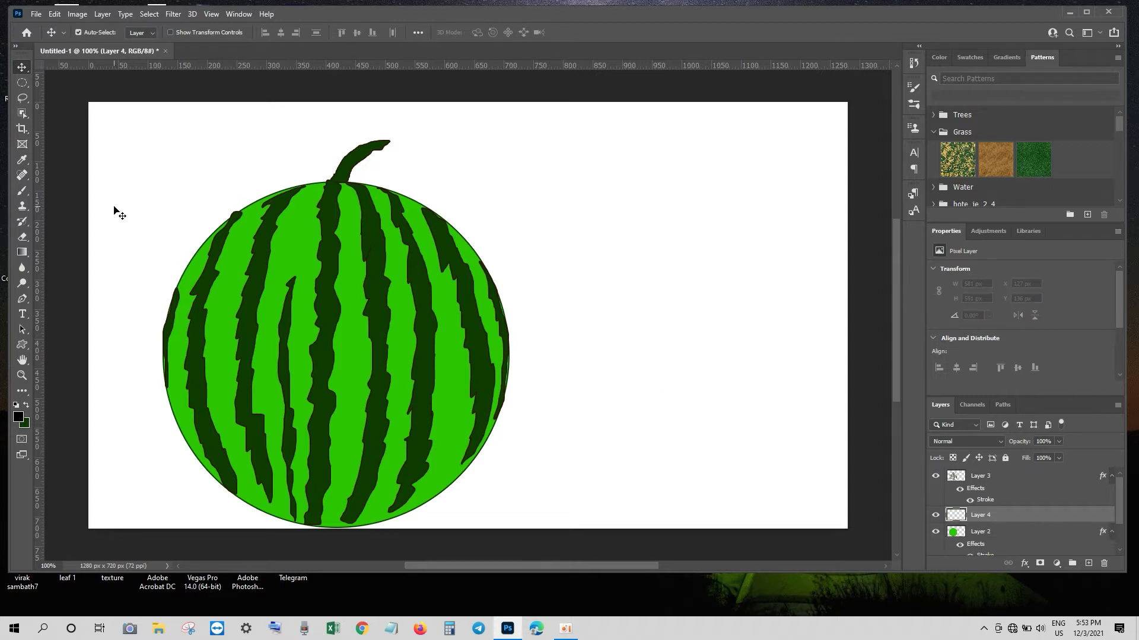
click(26, 84)
drag(358, 140, 745, 526)
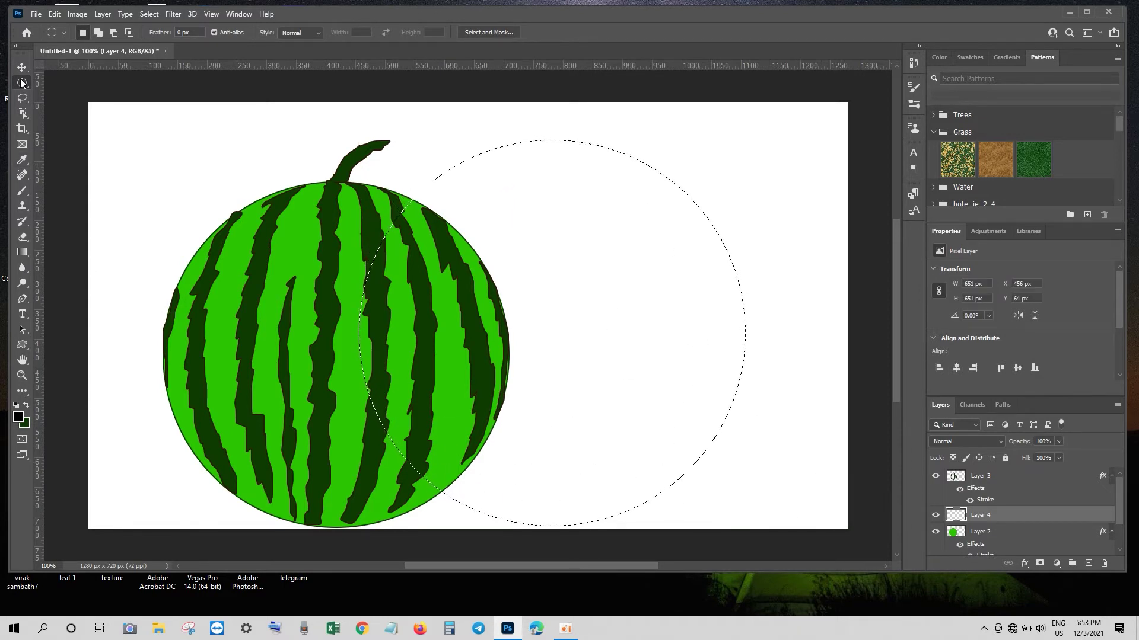
click(25, 423)
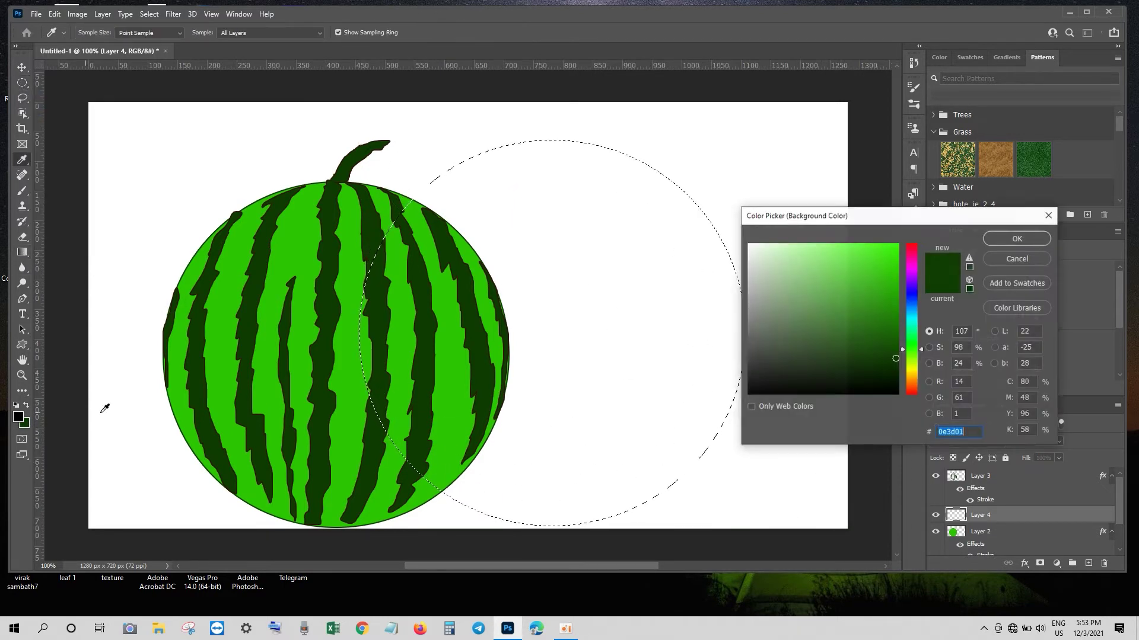
click(1018, 239)
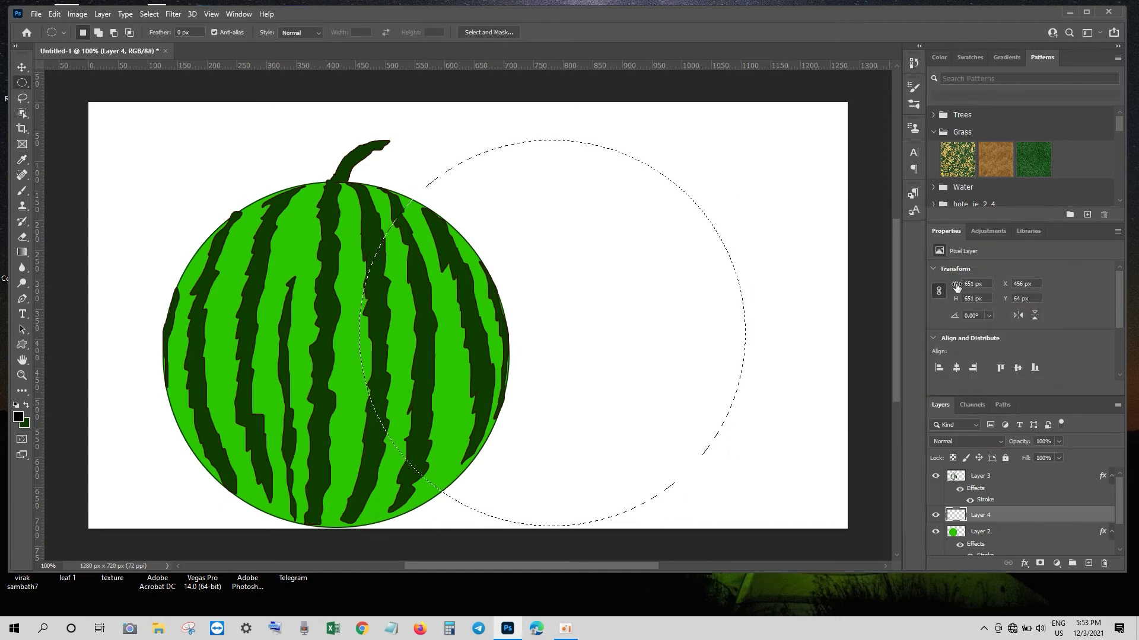
key(ctrl+BackSpace)
key(ctrl+d)
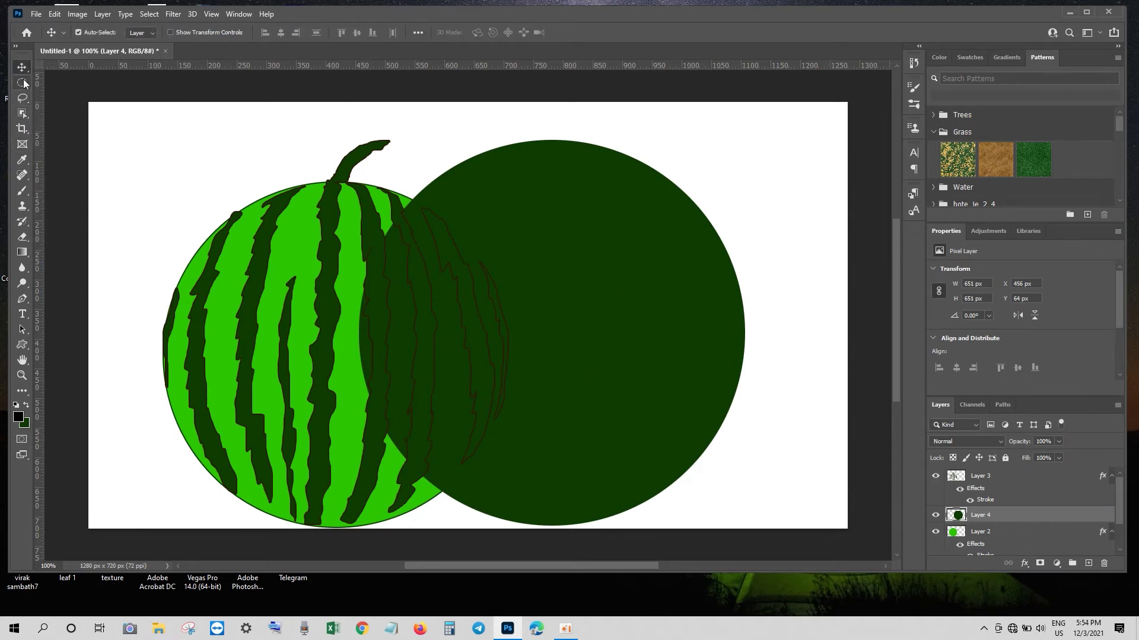
Cut the upper-left half off the dark green circle along a diagonal Pen path, and bring the remaining slice in front of Layer 3.
right_click(22, 82)
click(75, 82)
click(22, 299)
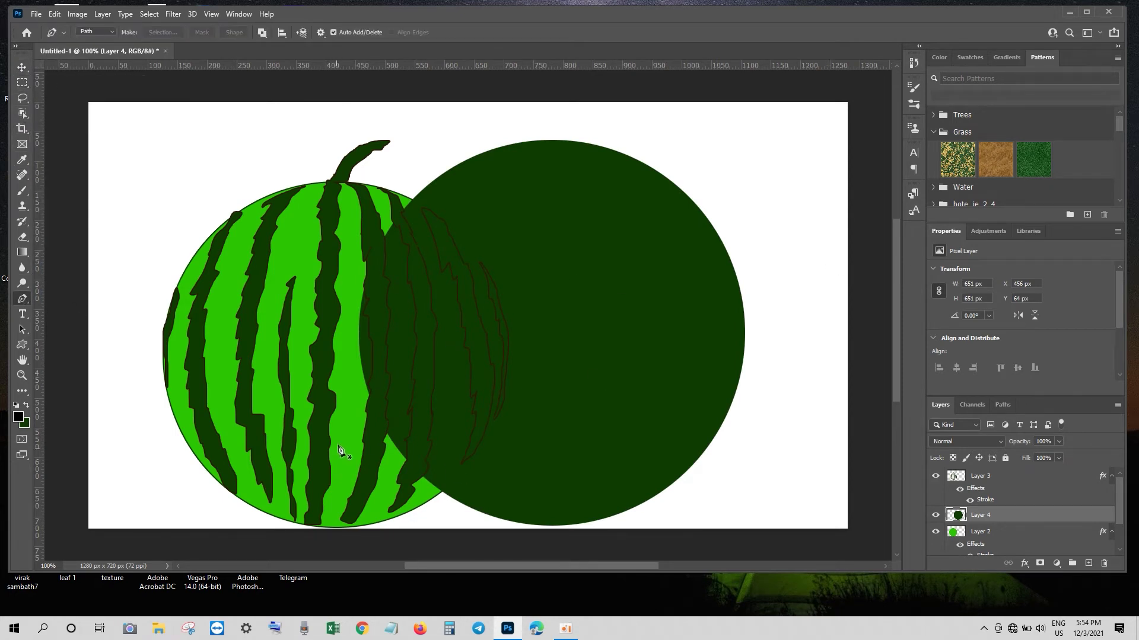
click(342, 476)
click(782, 155)
click(407, 132)
key(ctrl+z)
click(465, 125)
click(332, 245)
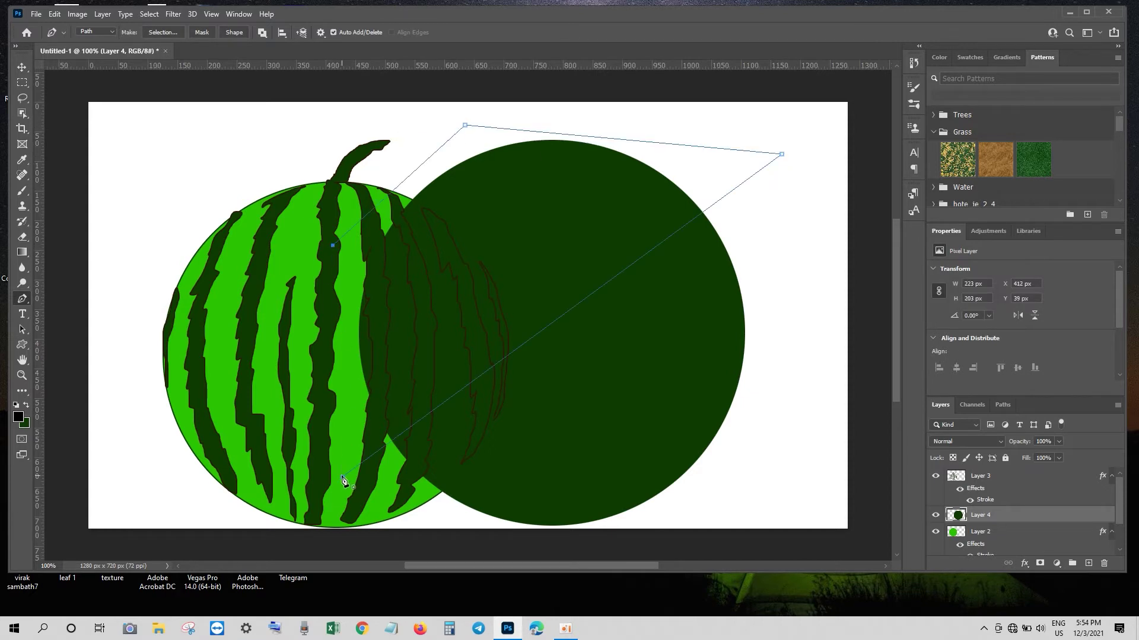
click(342, 477)
key(ctrl+Return)
key(Delete)
key(ctrl+d)
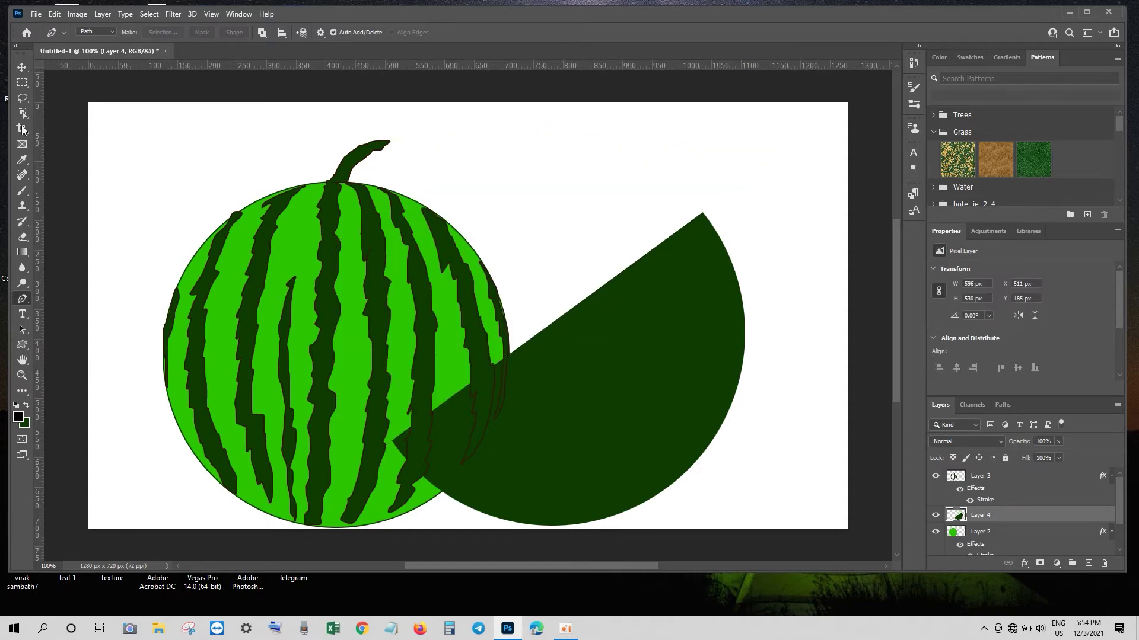
key(v)
key(ctrl+bracketright)
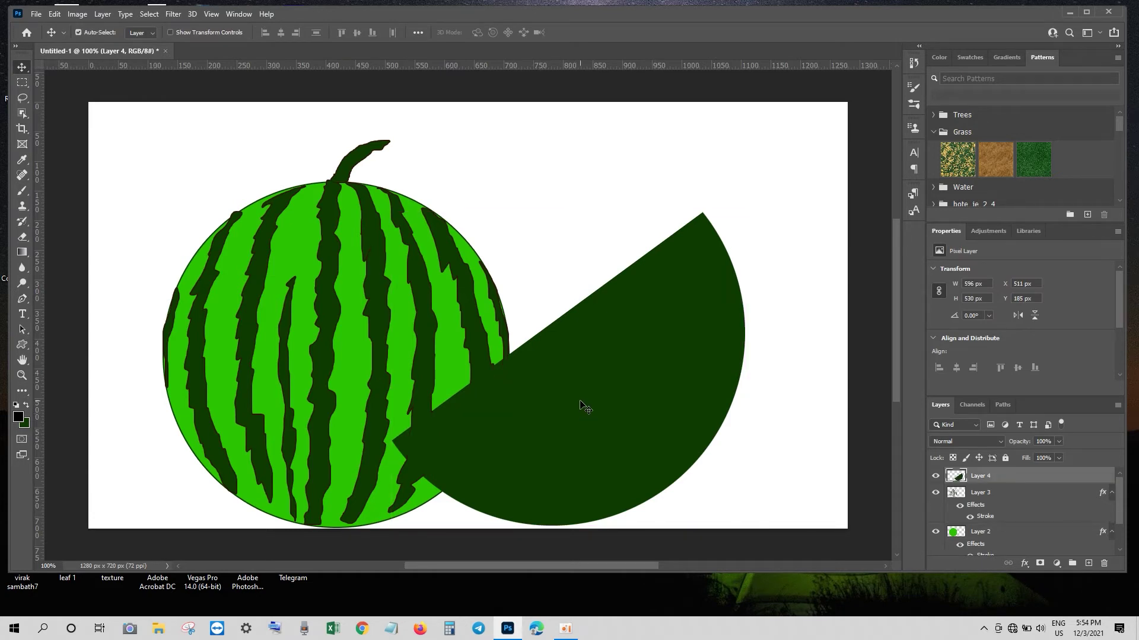
Duplicate the dark green half-circle and fill the copy with the bright green sampled from the watermelon.
key(ctrl+j)
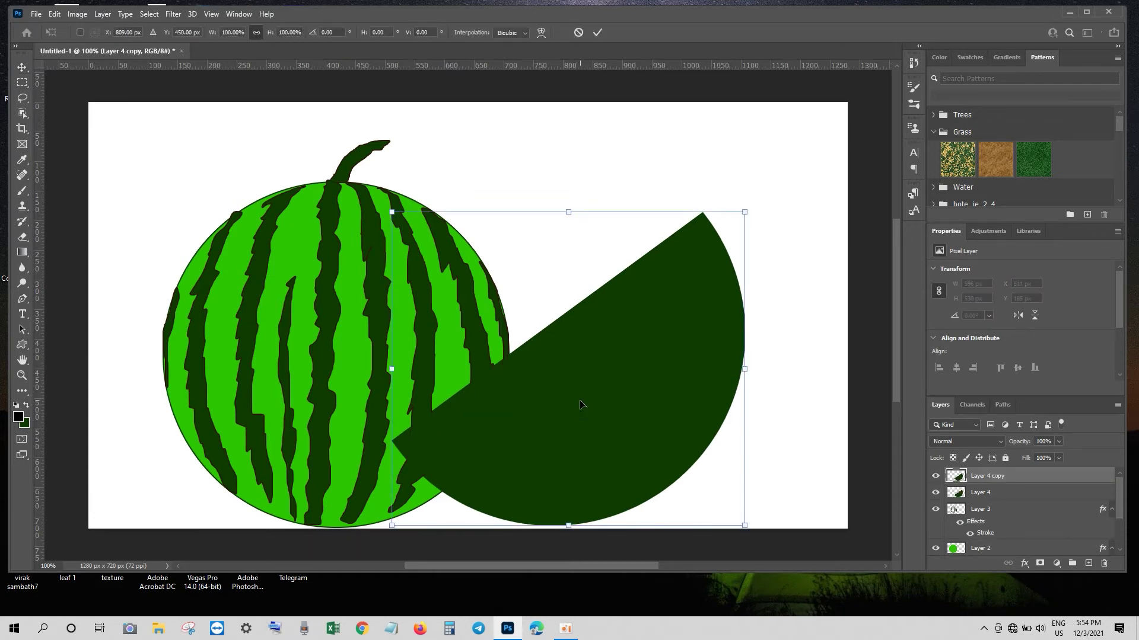
ctrl+click(958, 476)
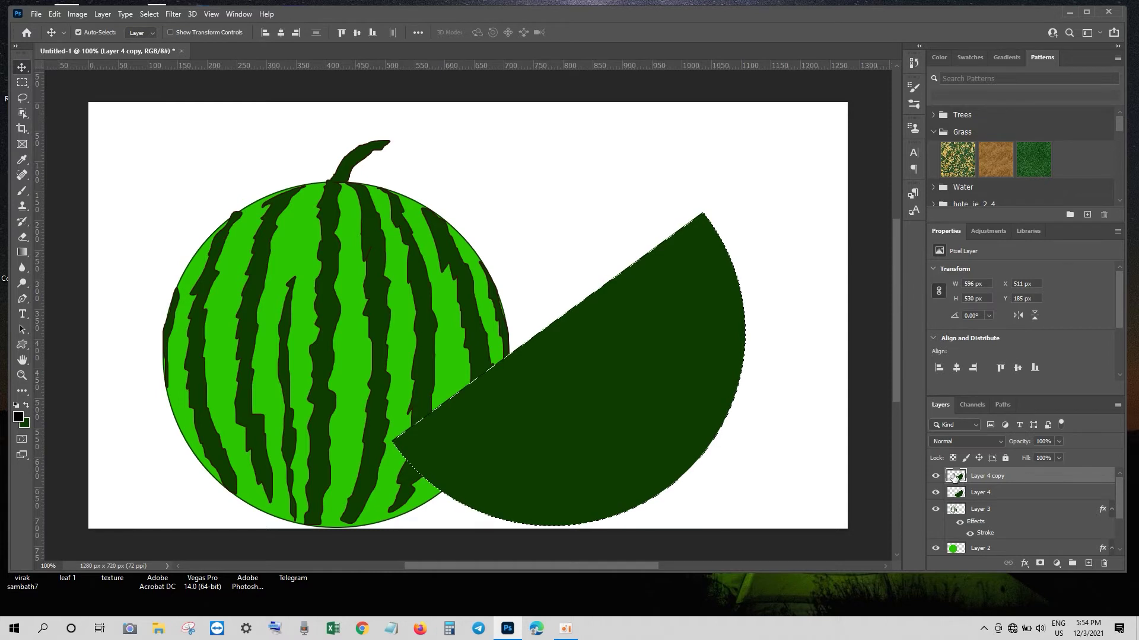
click(25, 423)
click(350, 369)
key(Return)
key(ctrl+BackSpace)
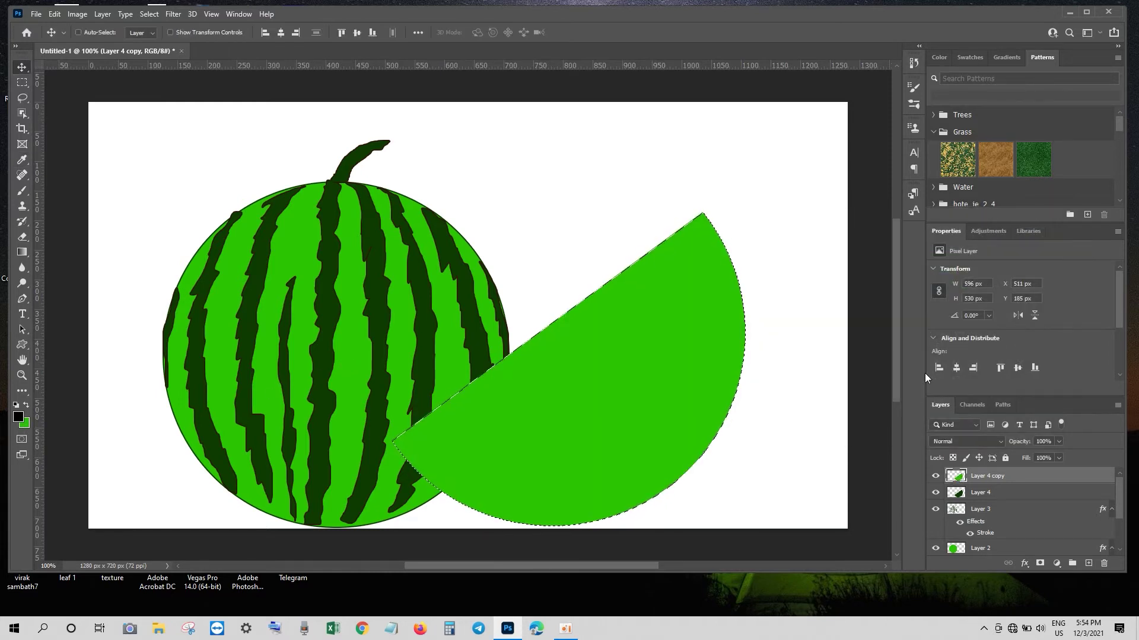
Scale the bright green half-circle down to about 537 × 476 px so a dark green rind shows around its curved edge.
key(ctrl+t)
drag(744, 212, 727, 223)
drag(392, 525, 407, 505)
drag(728, 222, 724, 221)
key(Return)
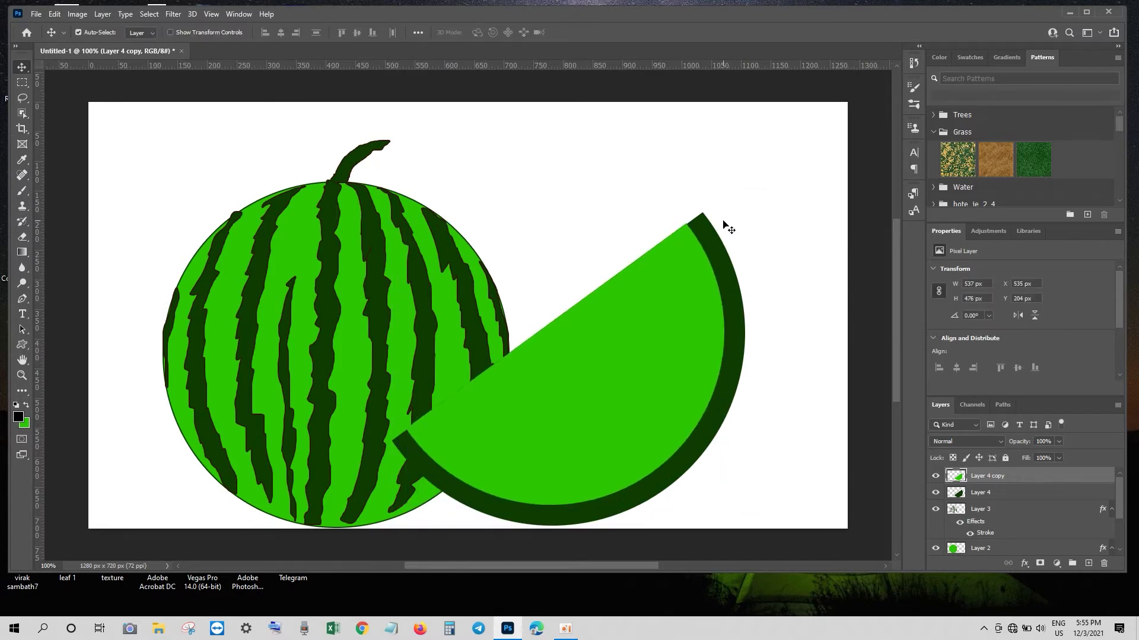
Duplicate the bright green half-circle and fill the copy with a pinkish red for the flesh.
key(ctrl+j)
key(ctrl+t)
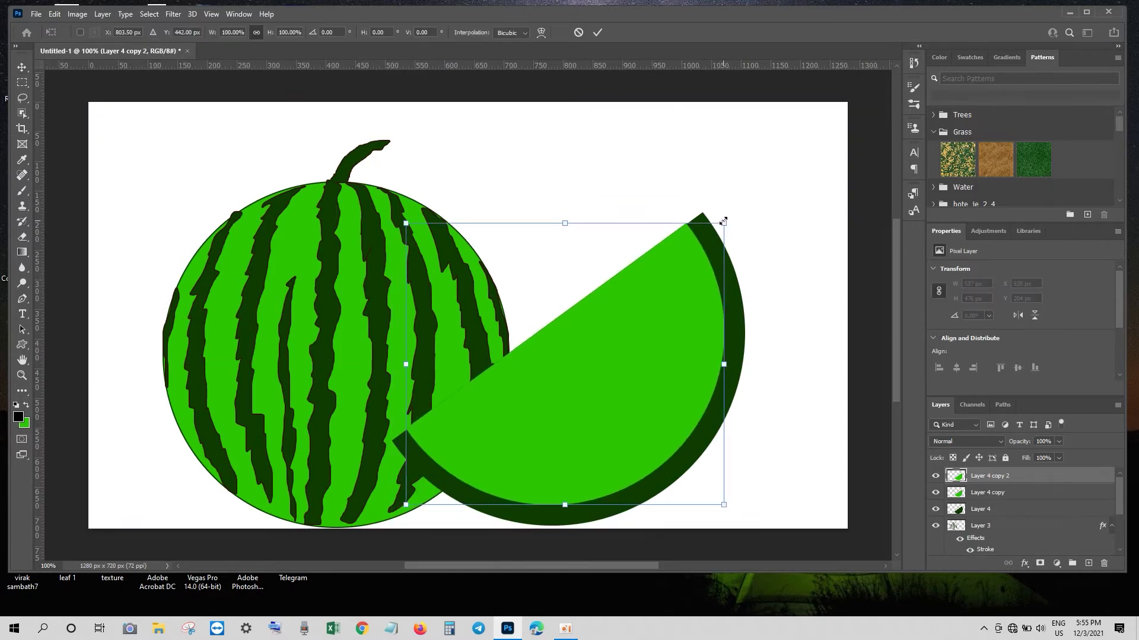
key(Return)
ctrl+click(956, 475)
click(25, 423)
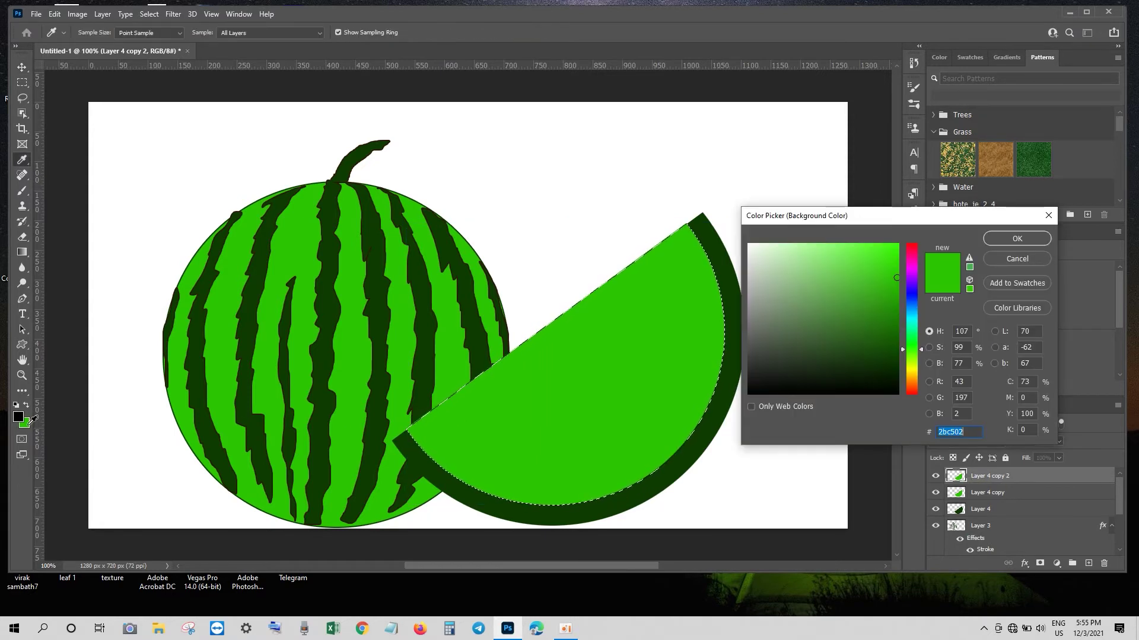
click(911, 253)
click(885, 251)
click(1014, 237)
key(ctrl+BackSpace)
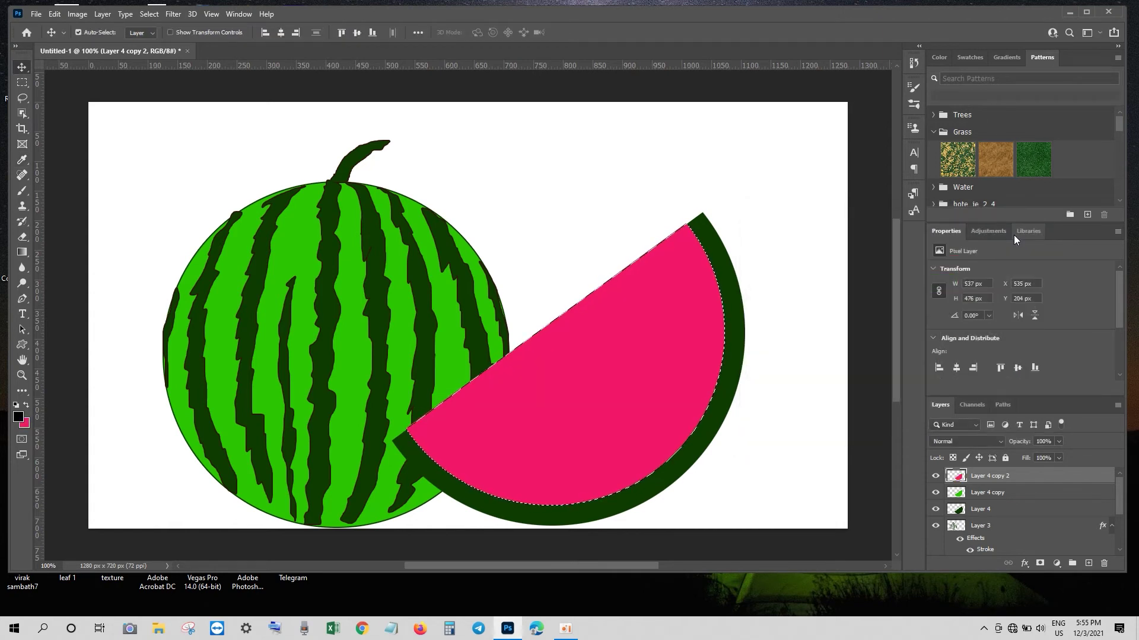
Resize the pink half-circle to about 550 × 487 px and fit it toward the slice's lower-left corner.
key(ctrl+t)
drag(724, 223, 714, 230)
drag(415, 496, 398, 510)
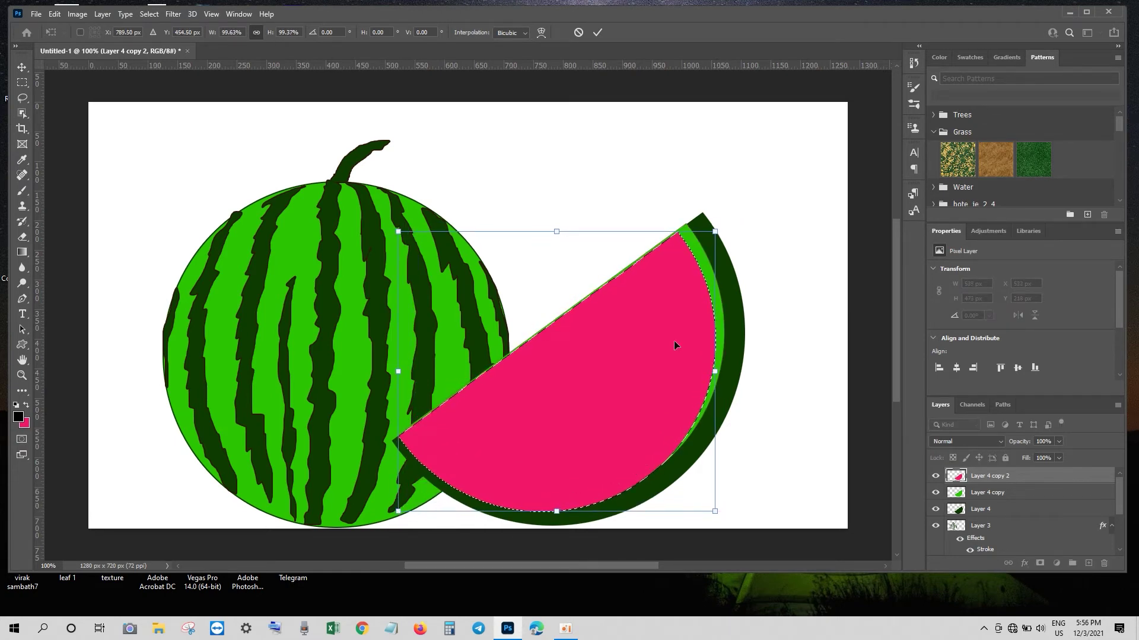
drag(715, 231, 713, 229)
key(Return)
Transform the bright green half-circle to about 582 × 513 px so it reaches the slice's tips and thins the dark rind.
click(703, 258)
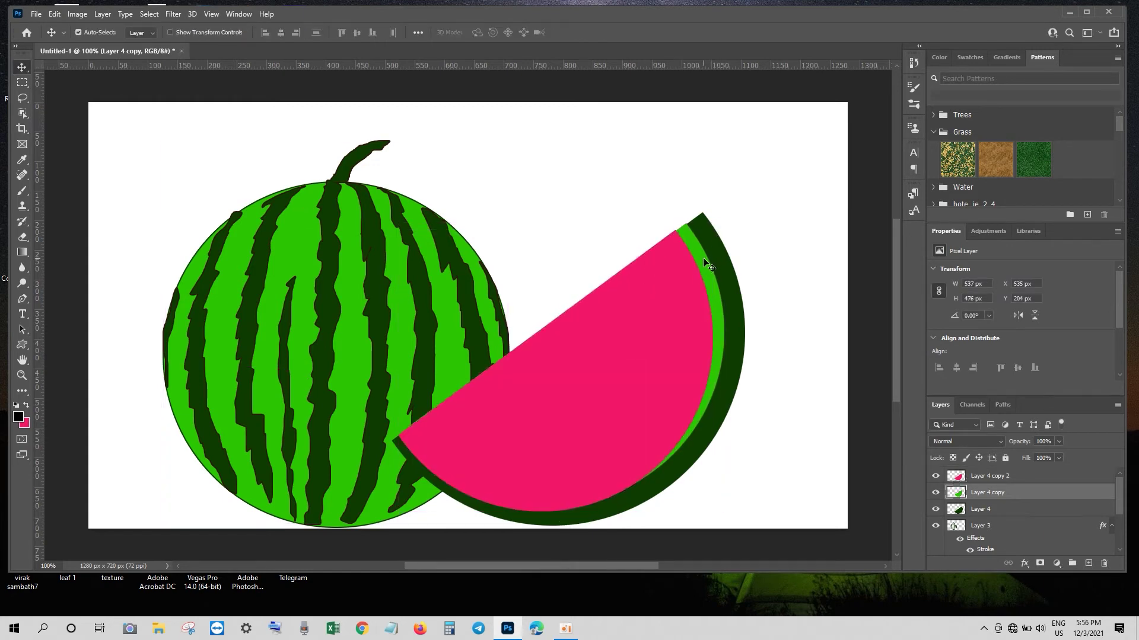
drag(703, 258, 742, 214)
key(ctrl+t)
right_click(720, 231)
click(743, 287)
key(Return)
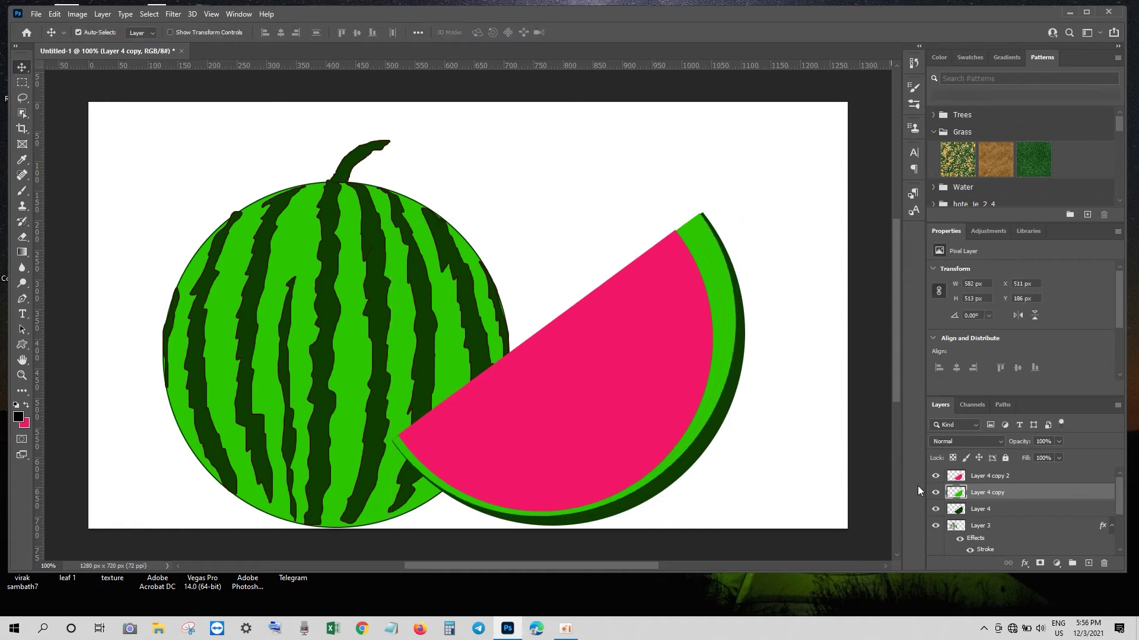
Apply a light yellow-green Color Overlay layer style to the bright green half-circle's layer.
double_click(963, 494)
click(716, 428)
click(956, 311)
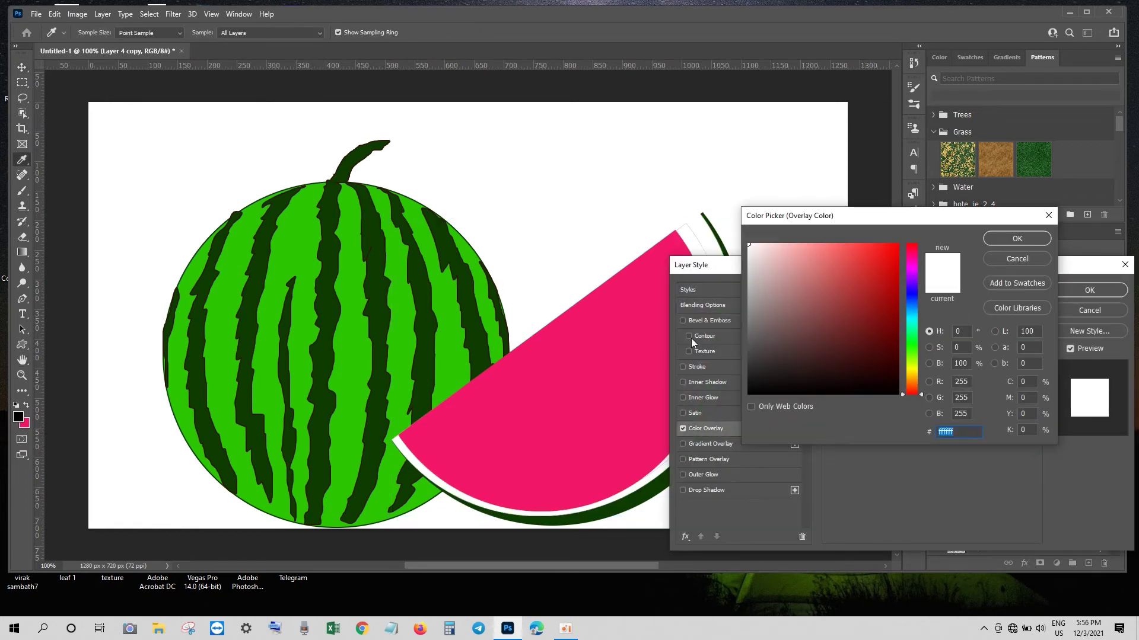
click(439, 378)
click(911, 357)
click(843, 247)
click(998, 238)
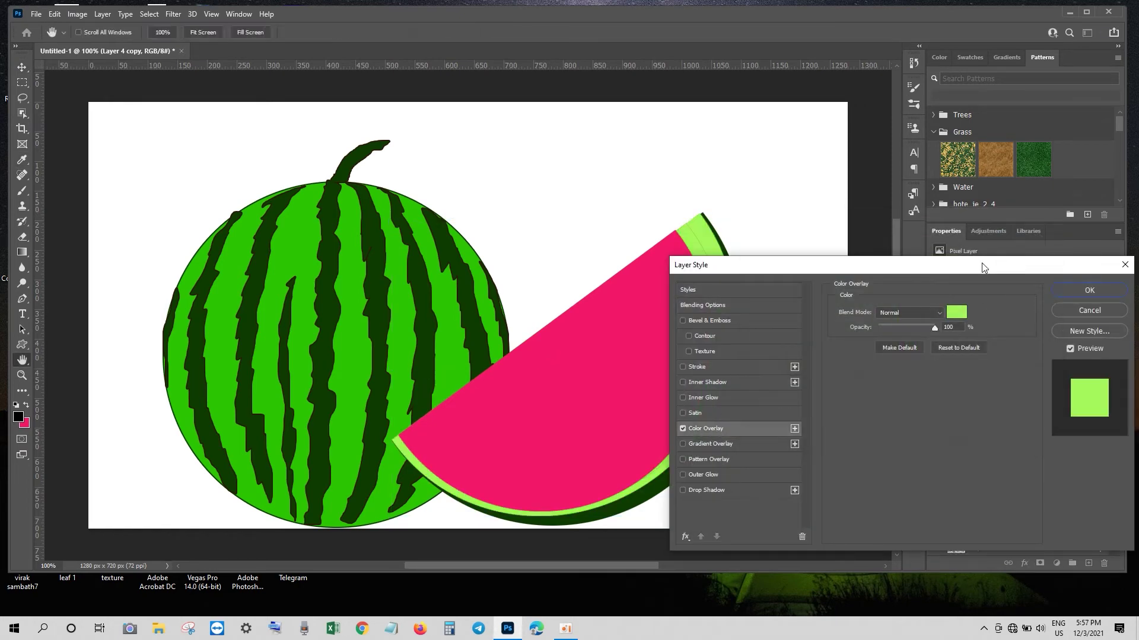
click(1081, 290)
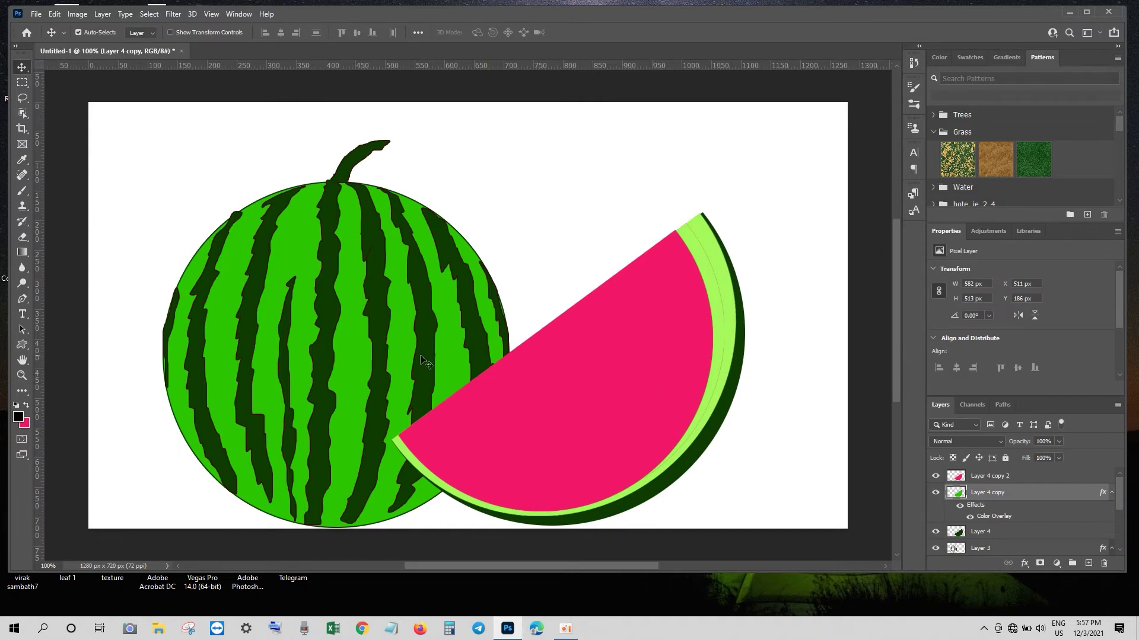
Nudge the pink flesh up and to the right to X 531 px, Y 200 px.
click(542, 383)
key(Up)
key(Up)
key(Up)
key(Up)
key(Right)
key(Right)
key(Right)
key(Right)
key(Right)
key(Right)
key(Right)
key(Right)
key(Right)
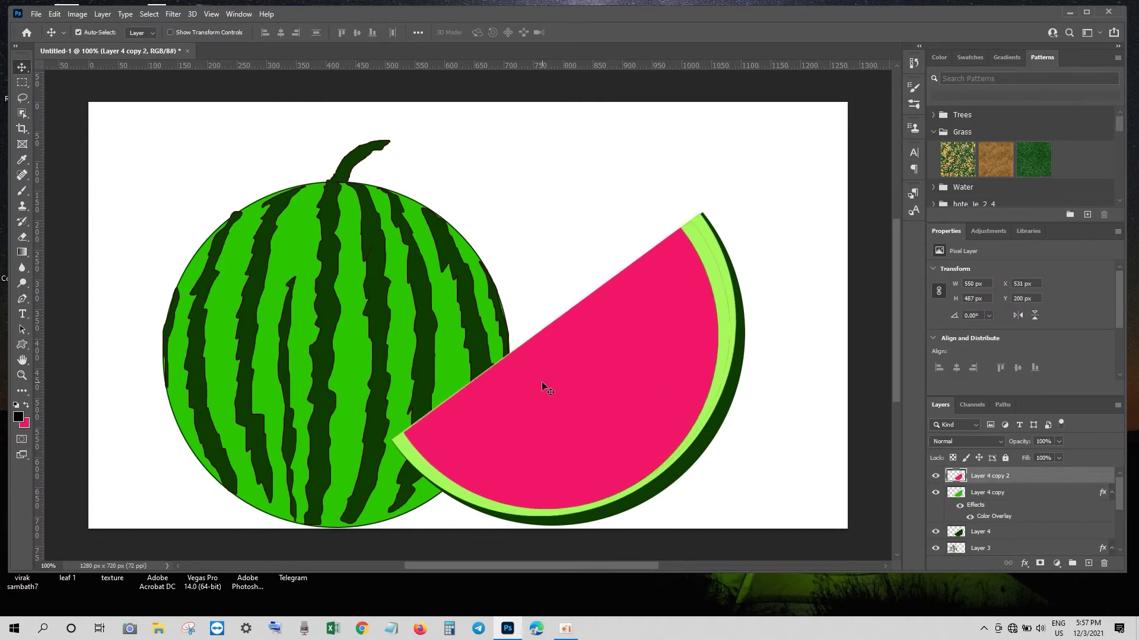
Erase the faint leftover line beside the pink flesh and fade the flesh's upper tip with a soft eraser.
click(935, 475)
click(935, 475)
click(22, 237)
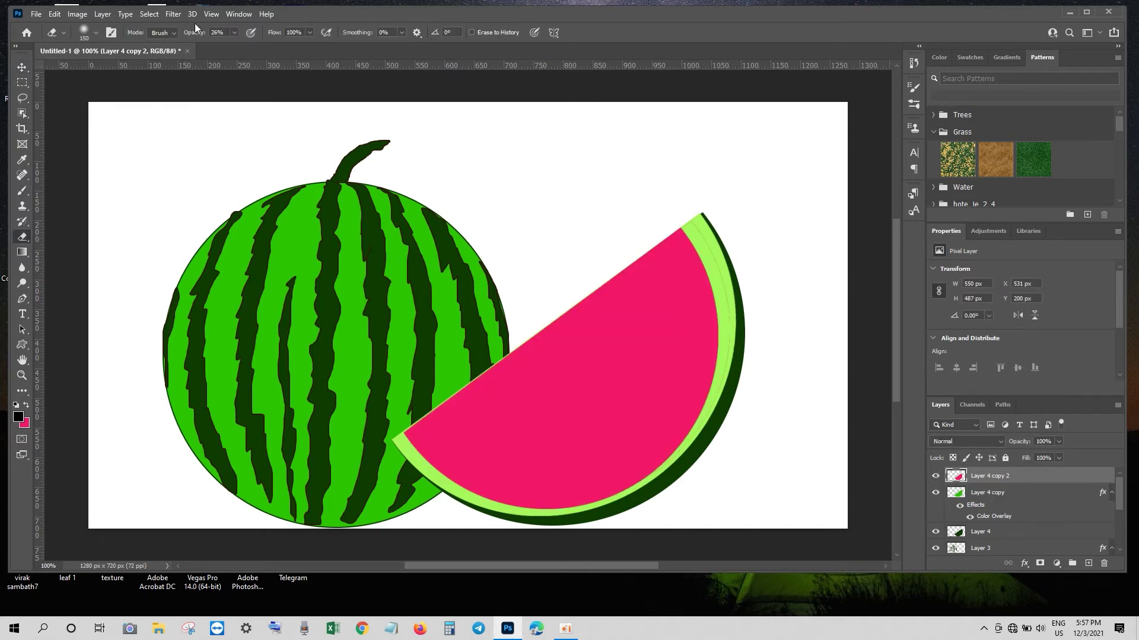
drag(721, 199, 751, 267)
click(96, 32)
click(98, 201)
mouse_move(733, 195)
mouse_down()
mouse_move(765, 265)
mouse_move(767, 373)
mouse_move(752, 427)
mouse_move(714, 481)
mouse_up()
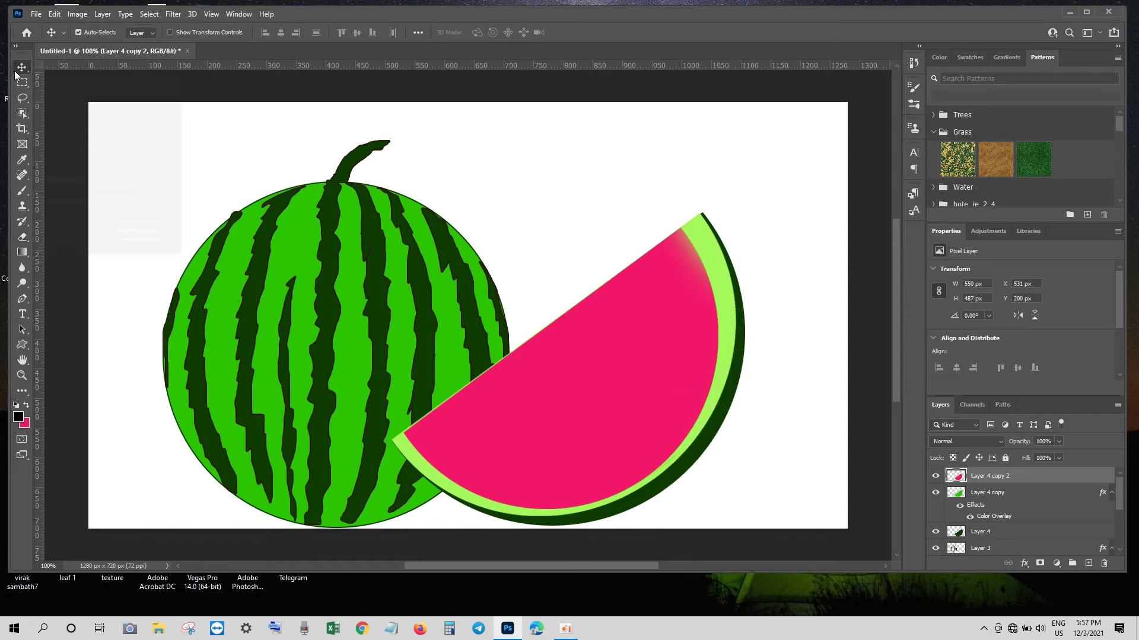
On a new layer, draw a small teardrop seed with the Pen near the flesh's lower-left corner, fill it with dark maroon and deselect.
click(22, 299)
key(ctrl+shift+alt+n)
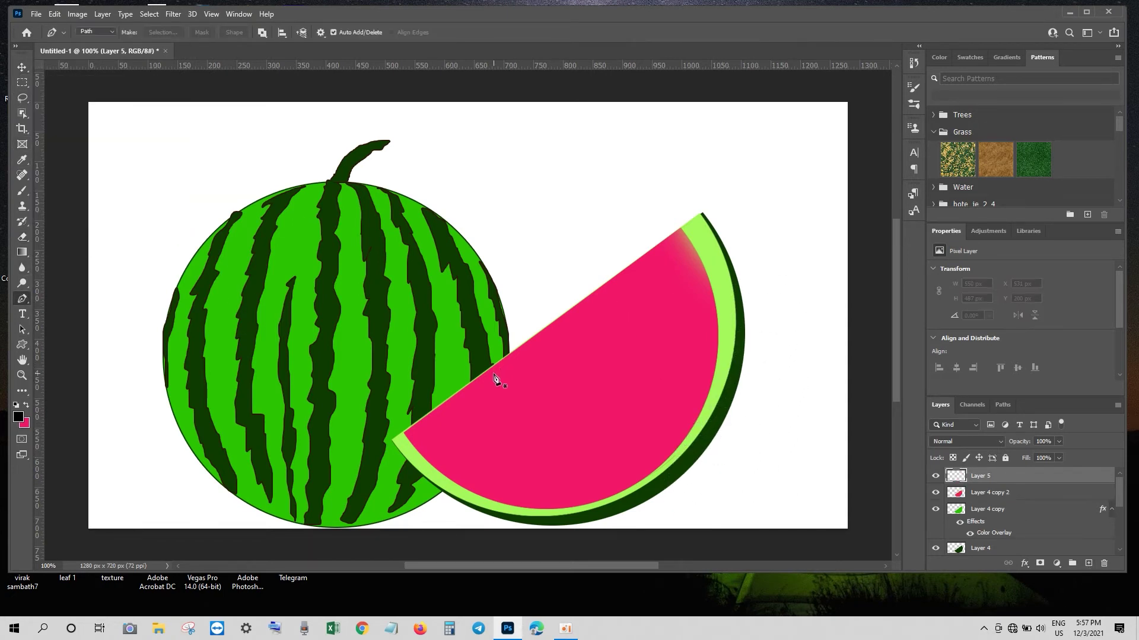
click(430, 418)
click(434, 446)
click(441, 444)
click(431, 419)
key(i)
key(ctrl+Return)
click(25, 424)
click(898, 345)
click(1017, 238)
key(ctrl+BackSpace)
key(ctrl+d)
Apply a Stroke layer style to the maroon seed.
key(p)
click(1025, 563)
click(1008, 404)
key(Return)
Duplicate the seed three times and spread the four seeds along the flesh's straight upper edge.
key(v)
key(ctrl+j)
key(ctrl+j)
key(ctrl+j)
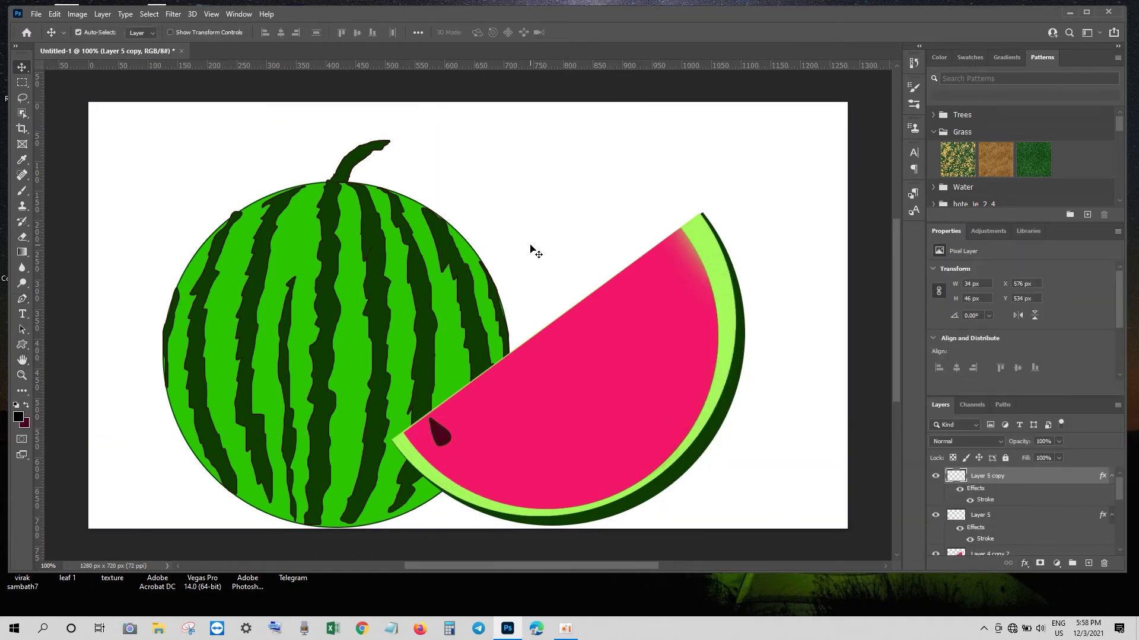
drag(448, 443, 590, 329)
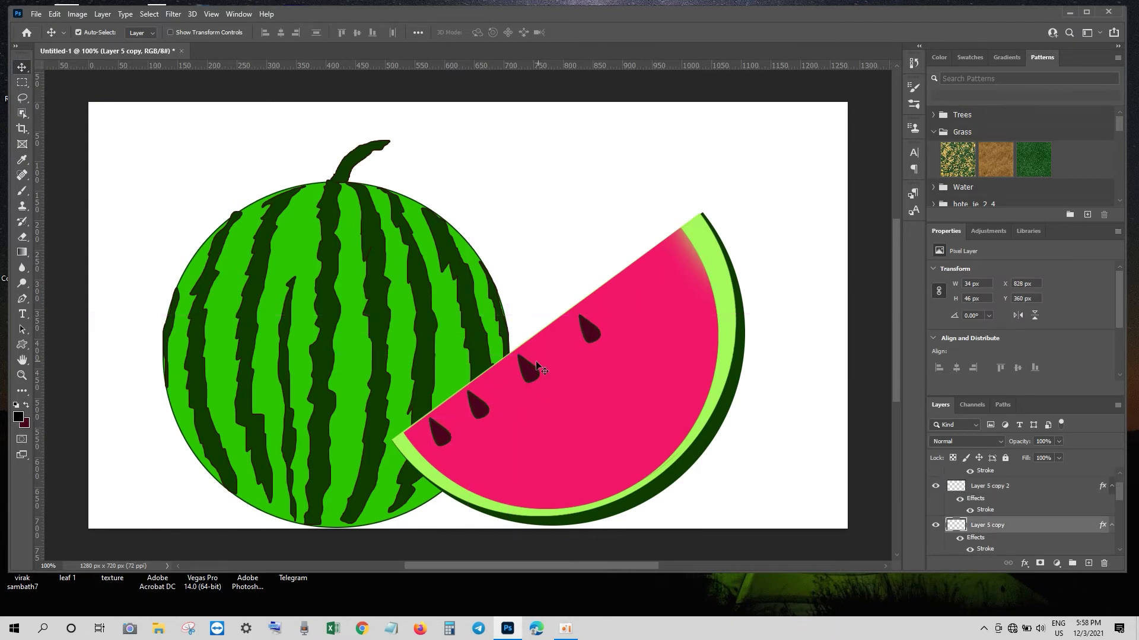
drag(529, 369, 658, 274)
drag(479, 403, 509, 384)
mouse_move(438, 442)
mouse_down()
mouse_move(496, 430)
mouse_move(446, 441)
mouse_up()
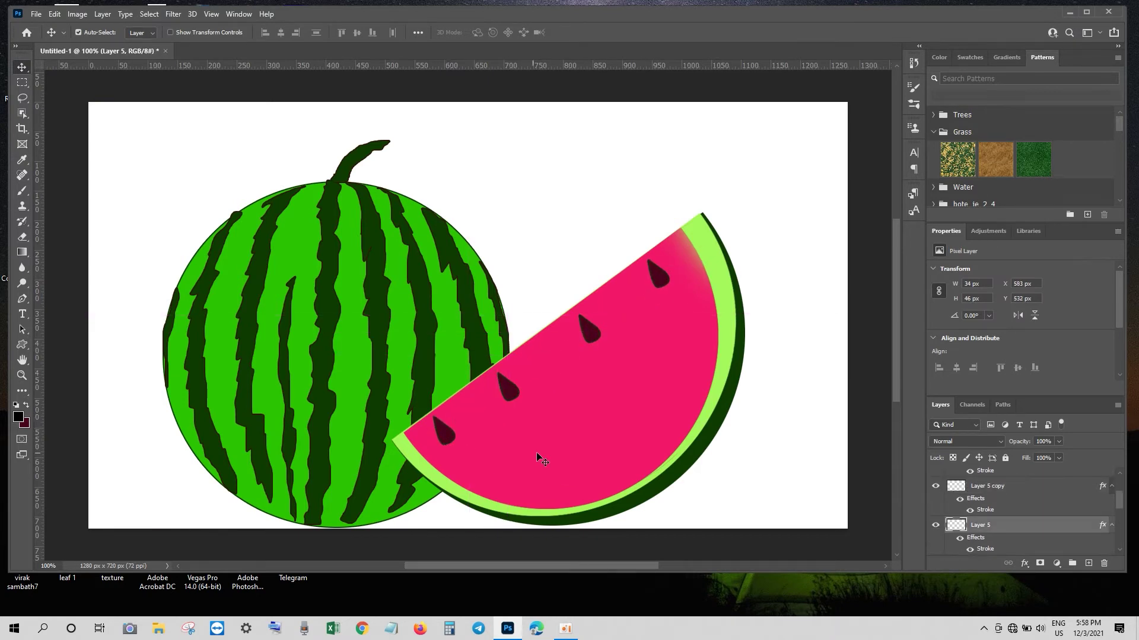
Copy the three upper-right seeds downward to form a second row of three seeds in the flesh.
click(513, 395)
key(ctrl+j)
drag(512, 391, 521, 462)
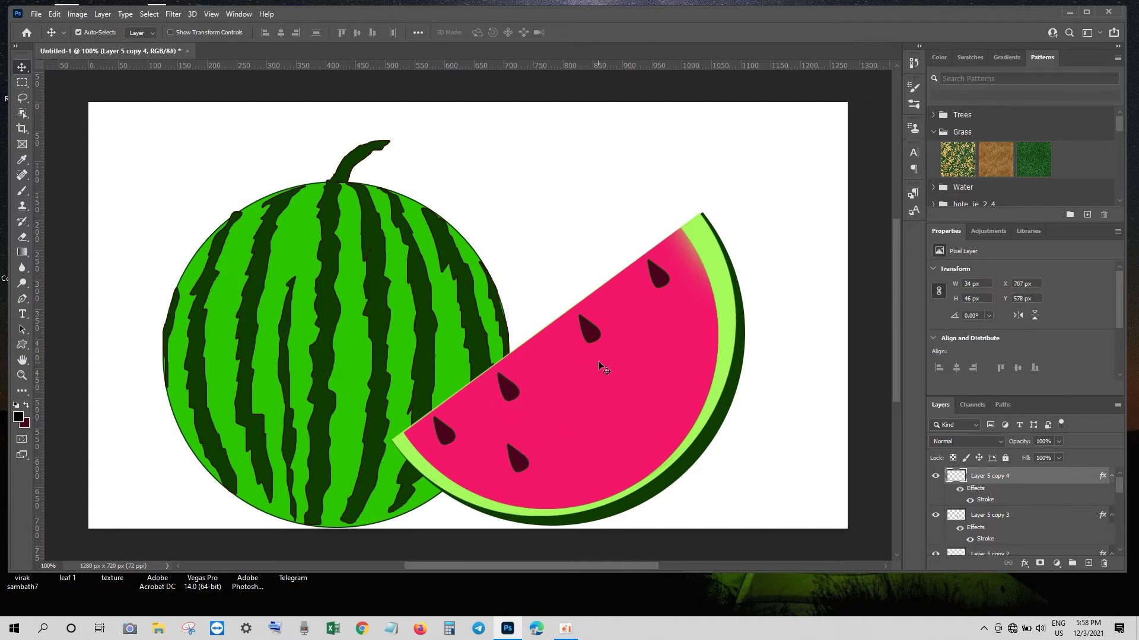
click(596, 334)
key(ctrl+j)
drag(596, 334, 590, 408)
click(660, 278)
key(ctrl+j)
drag(660, 278, 654, 356)
Copy the second row's middle seed twice to place two seeds below that row, near the curved rind, and deselect the layers.
click(592, 411)
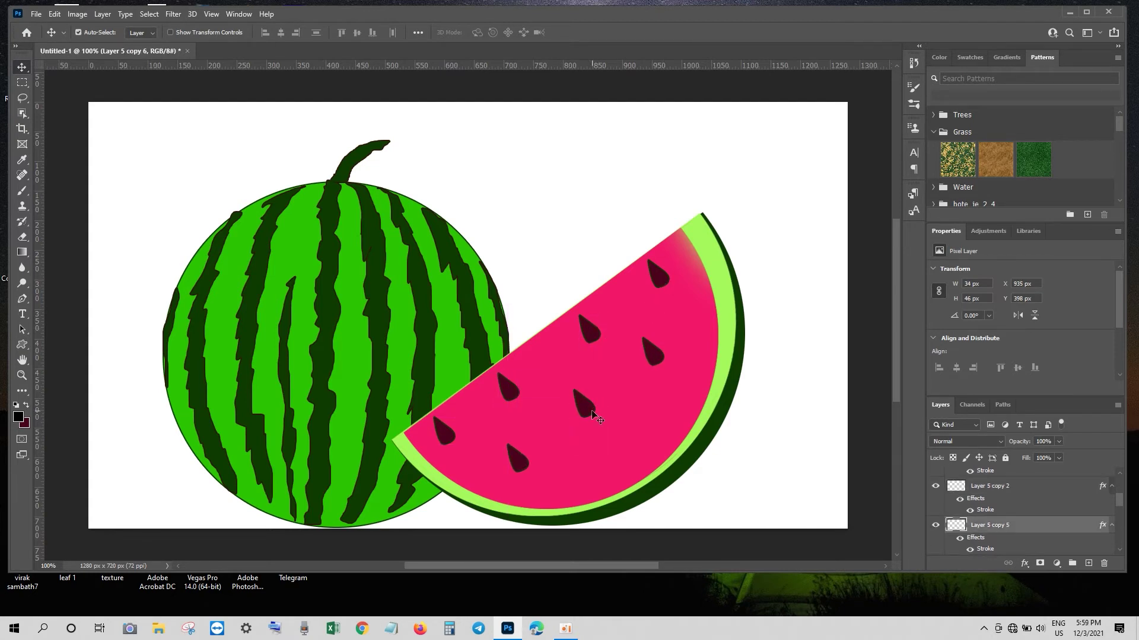
key(ctrl+j)
drag(591, 413, 590, 477)
key(ctrl+j)
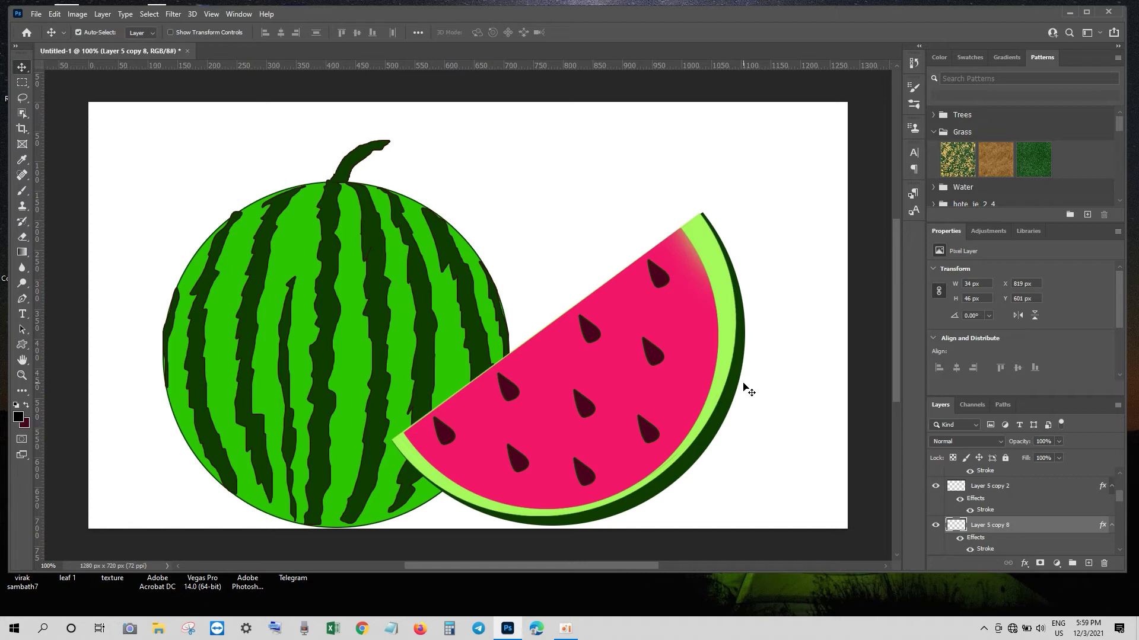
click(762, 147)
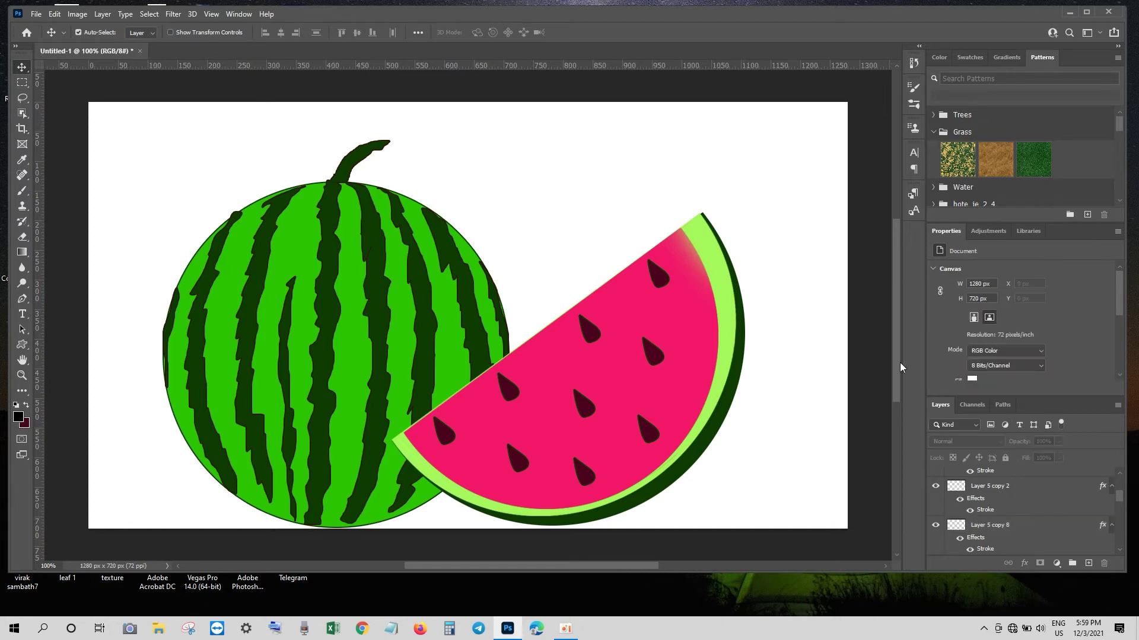
Add a new empty layer directly above the Background layer, beneath all the watermelon layers.
scroll(1039, 542, down, 5)
click(1047, 546)
click(1088, 563)
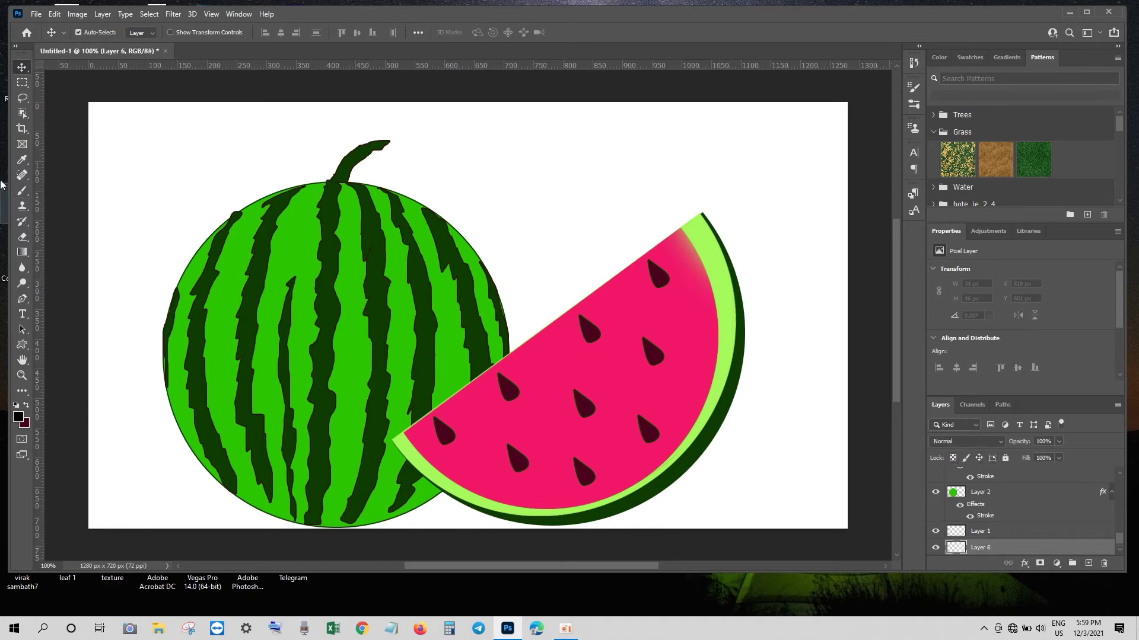
Set up the Brush tool with the Soft Round tip and white (ffffff) as the foreground color.
click(24, 191)
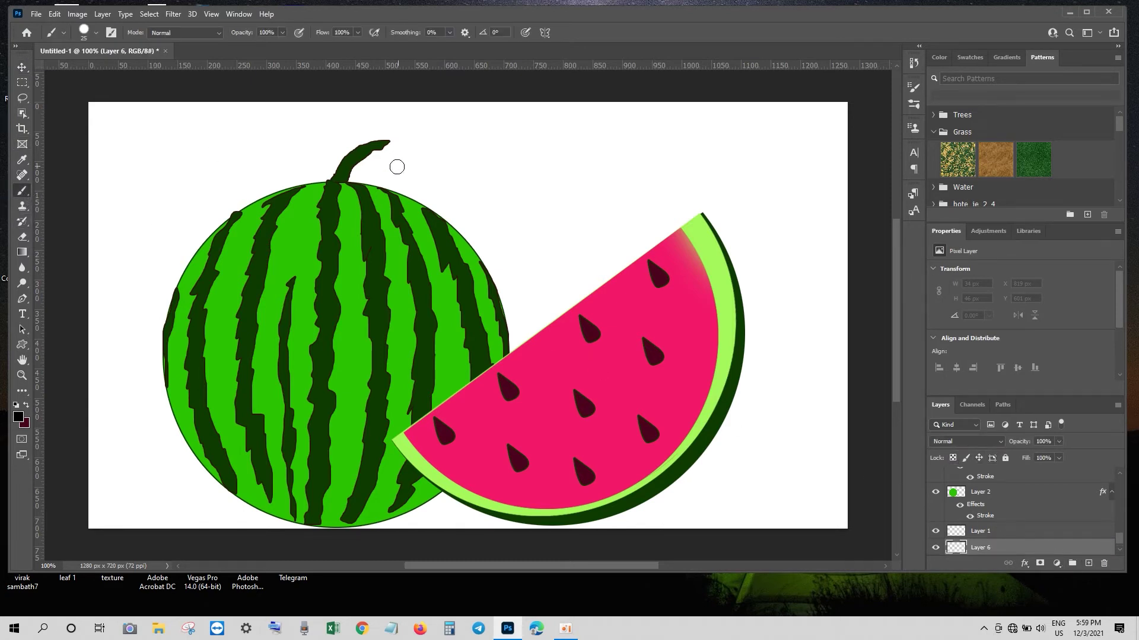
click(96, 34)
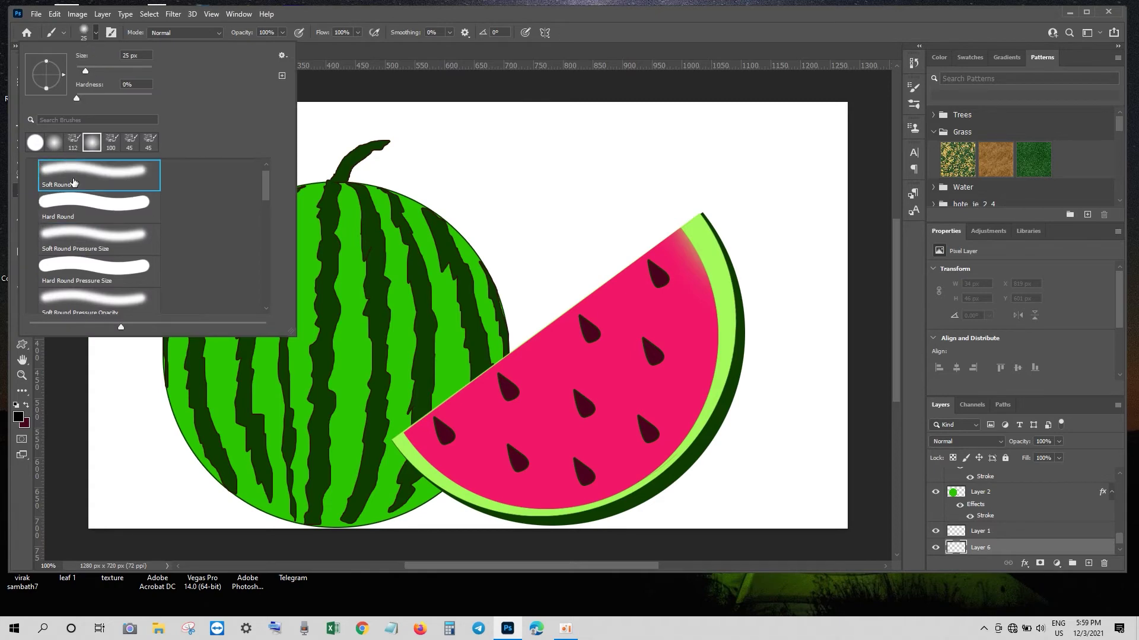
click(404, 122)
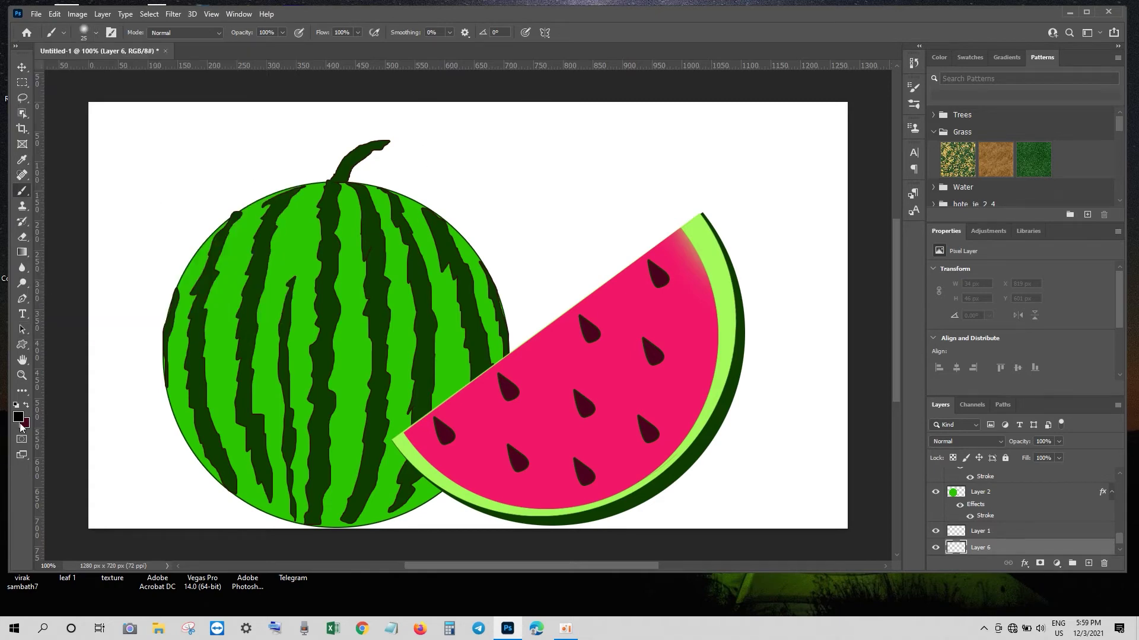
click(18, 417)
click(749, 245)
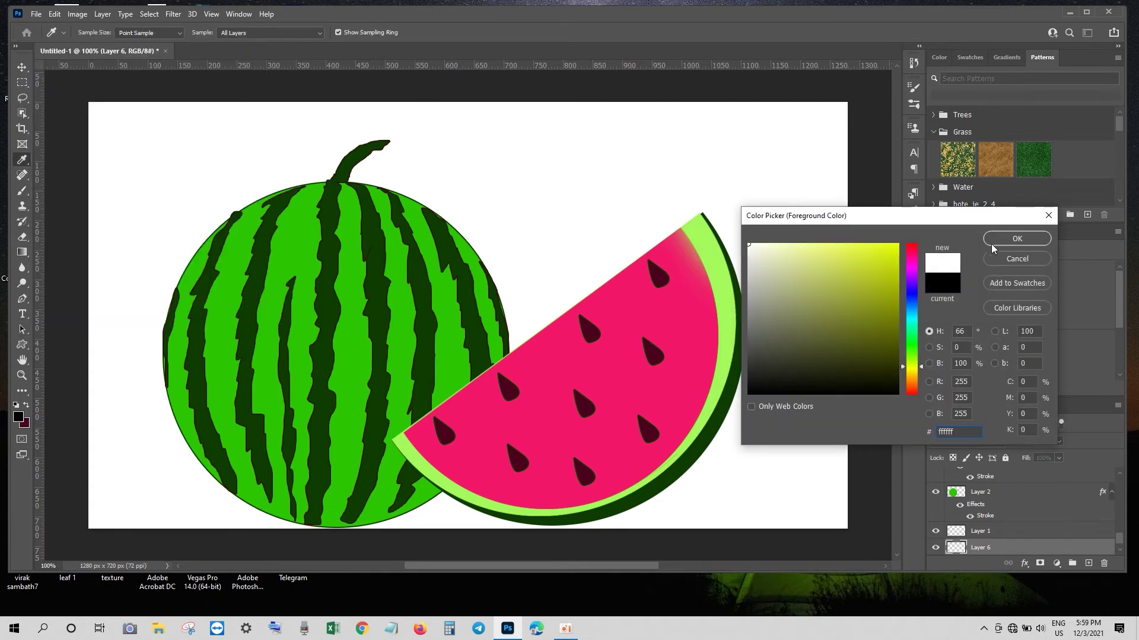
click(1017, 238)
Enlarge the brush to 800 px and paint a soft white glow behind the watermelon on the new layer.
key(bracketright)
key(bracketright)
key(bracketright)
key(bracketright)
key(bracketright)
key(bracketright)
key(bracketright)
key(bracketright)
key(bracketright)
key(bracketright)
key(bracketright)
key(bracketright)
key(bracketright)
key(bracketright)
key(bracketright)
key(bracketright)
key(bracketright)
key(bracketright)
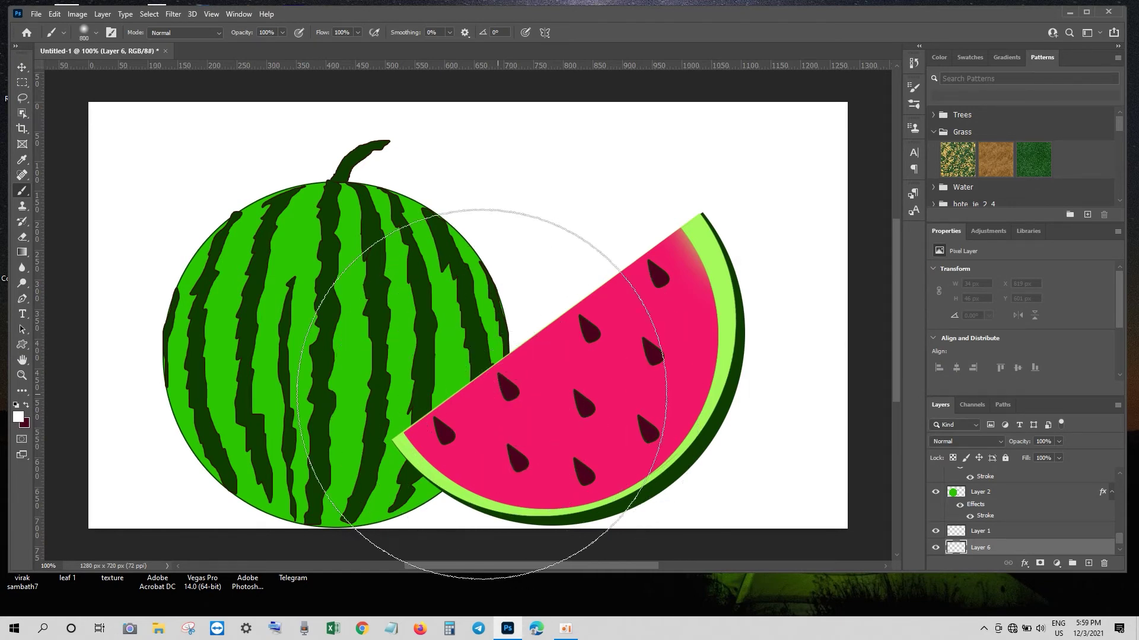
click(442, 312)
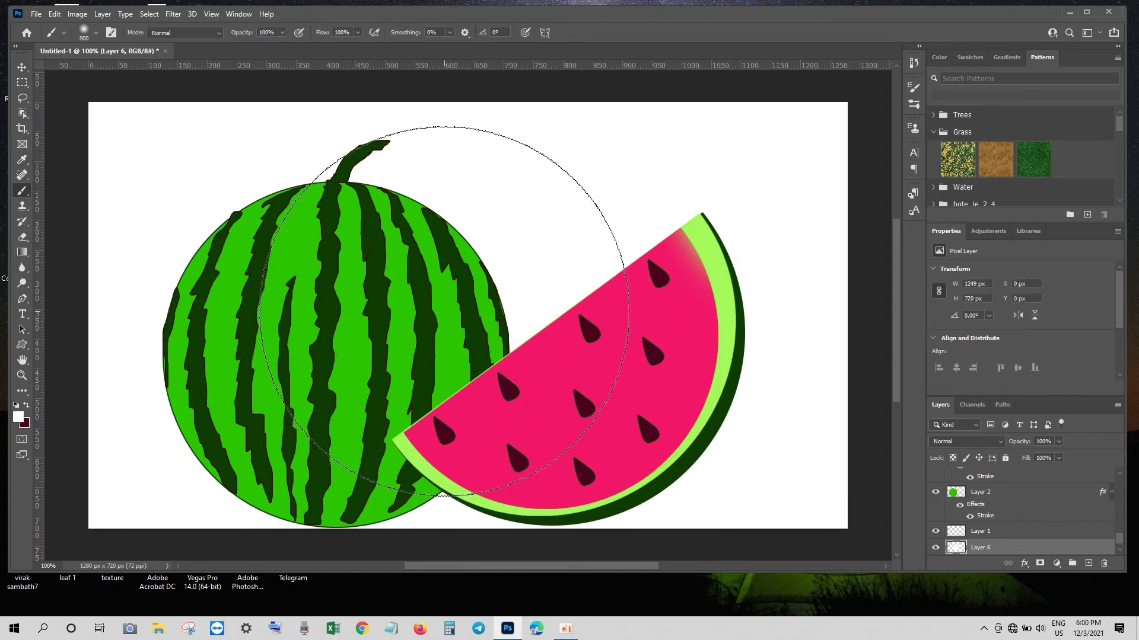
Add another new layer and place it between the white glow layer and the Background layer.
click(22, 67)
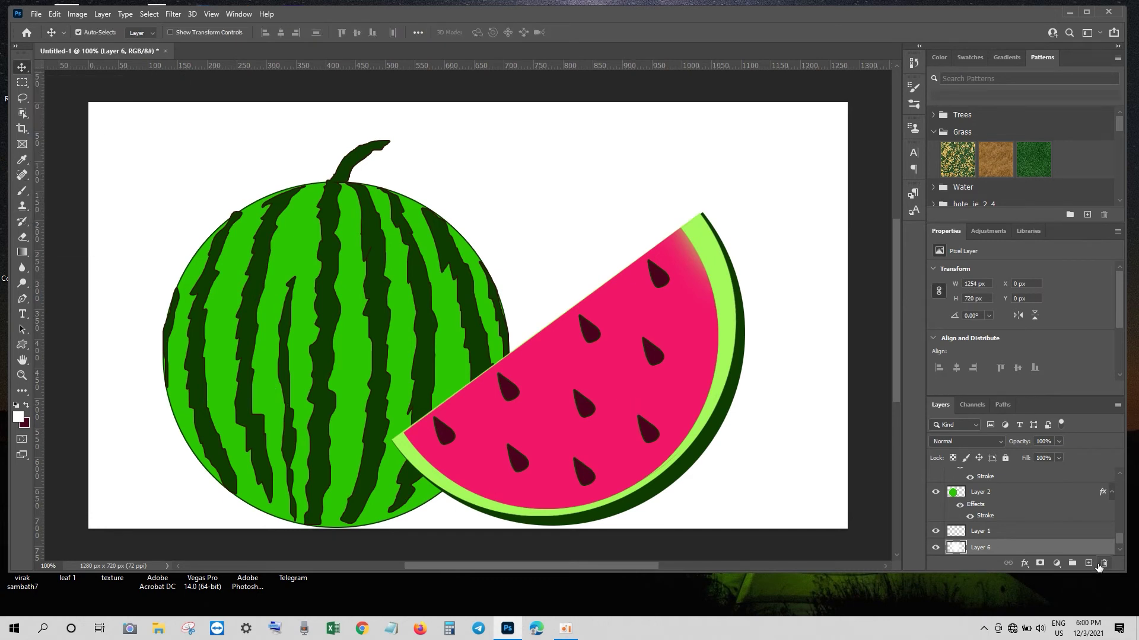
click(1088, 563)
drag(1030, 514, 1022, 534)
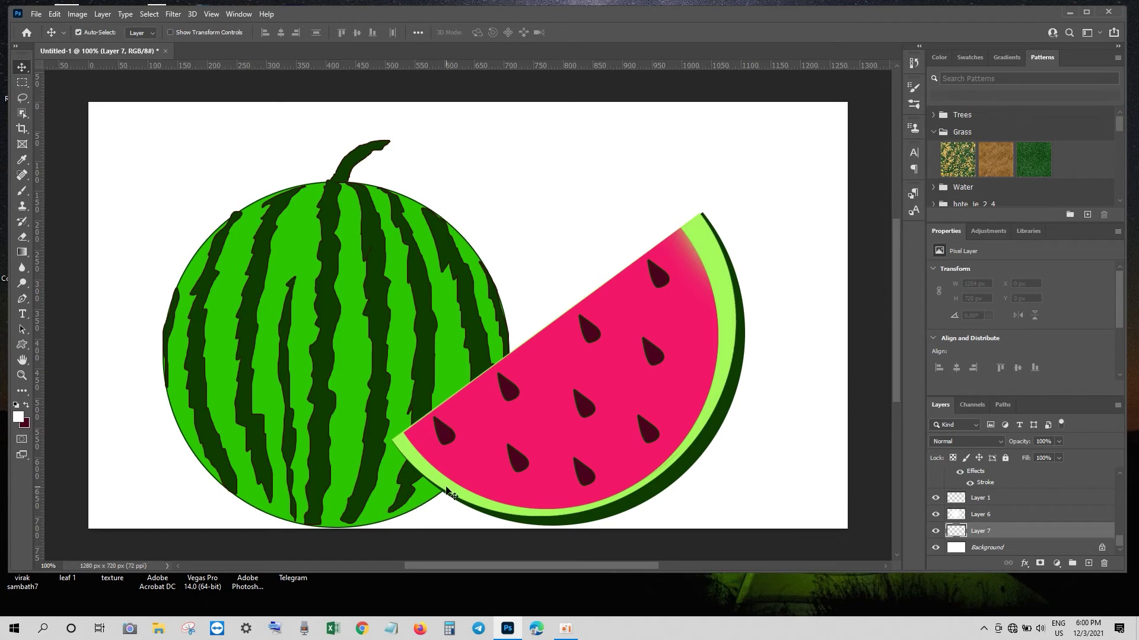
Set the background color to dark gray 4f4f4f and fill the new layer with it.
click(25, 424)
drag(801, 342, 746, 346)
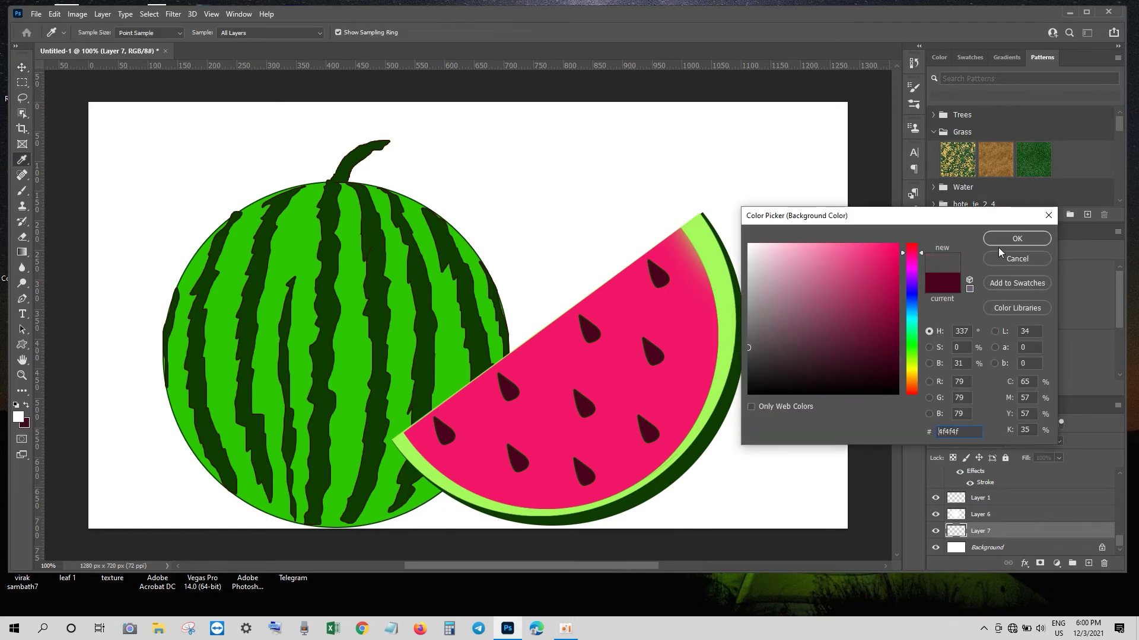
click(1011, 239)
key(ctrl+BackSpace)
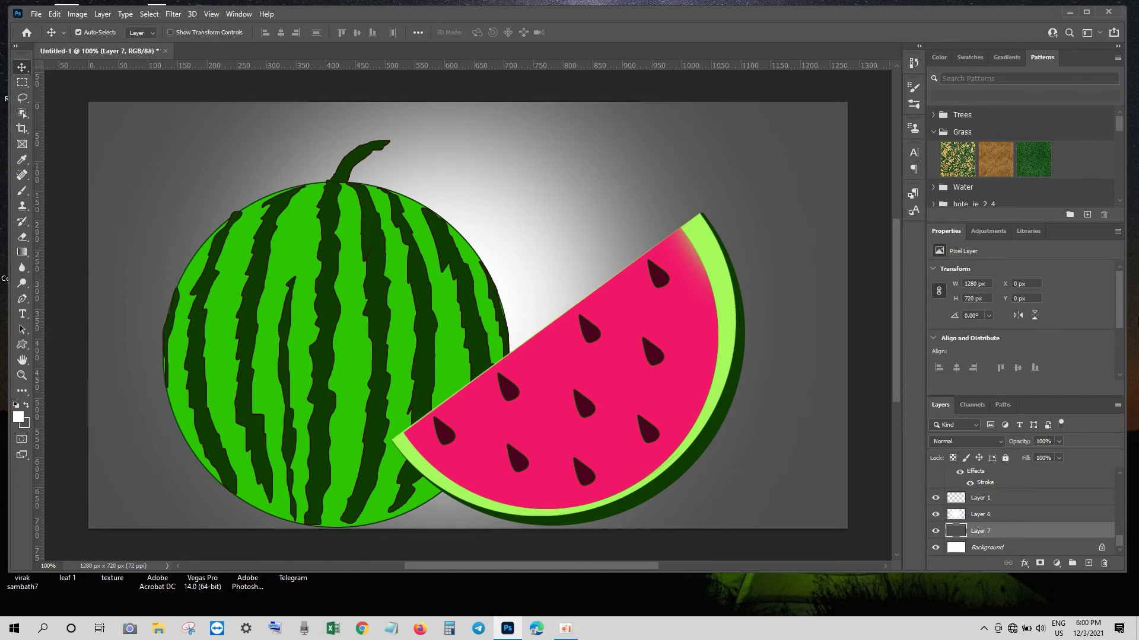
Group Layer 3 and Layer 2, the stripes and body of the whole watermelon.
click(375, 274)
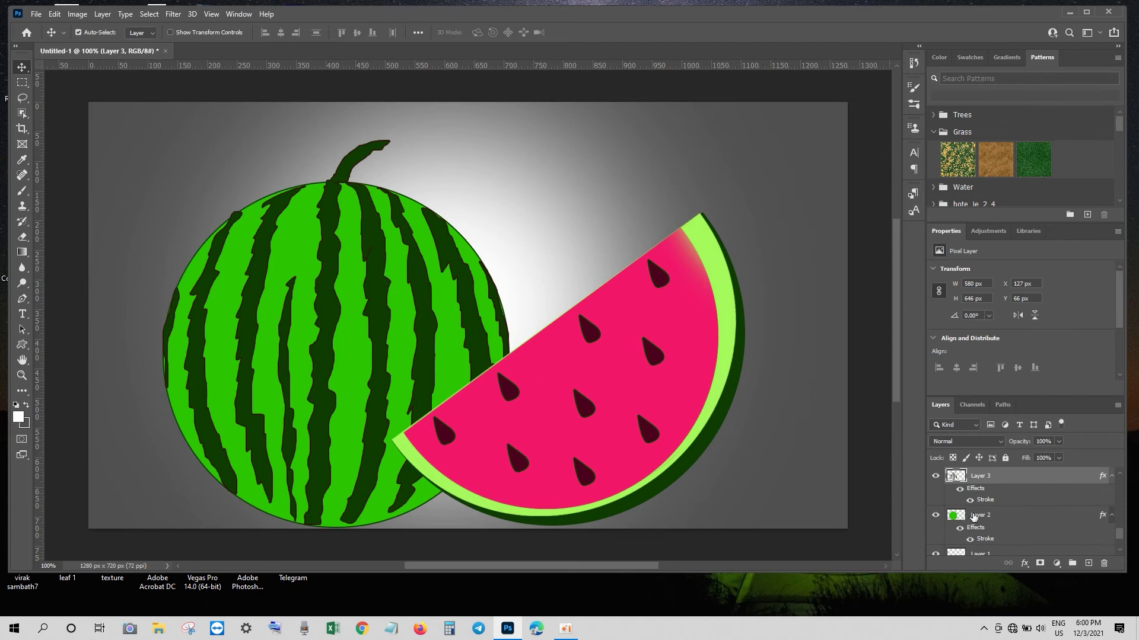
ctrl+click(972, 518)
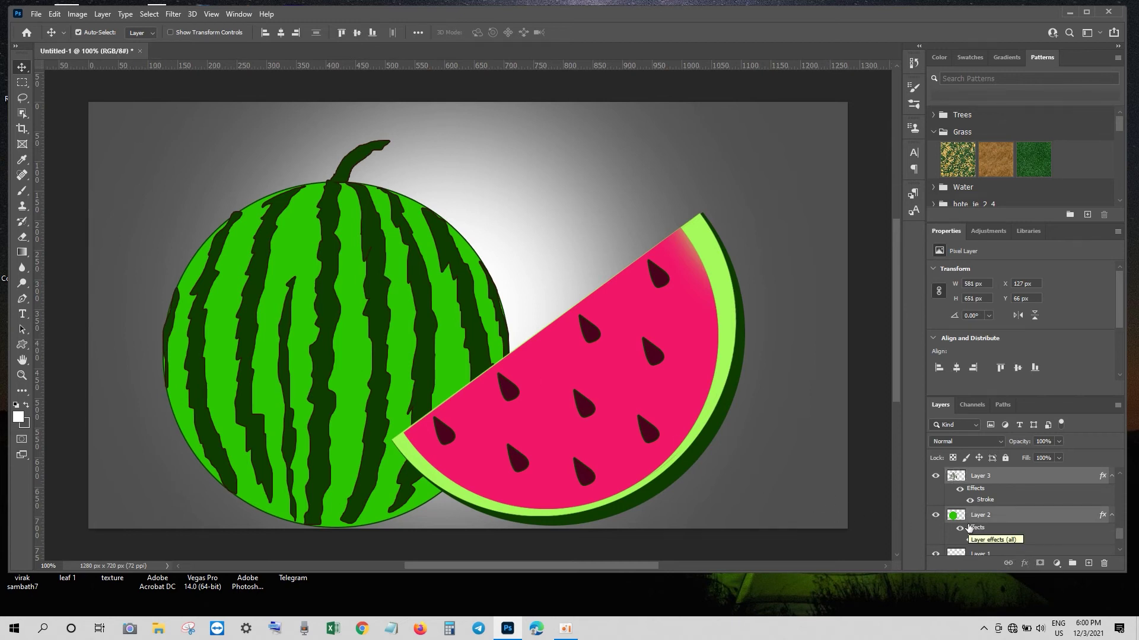
key(ctrl+g)
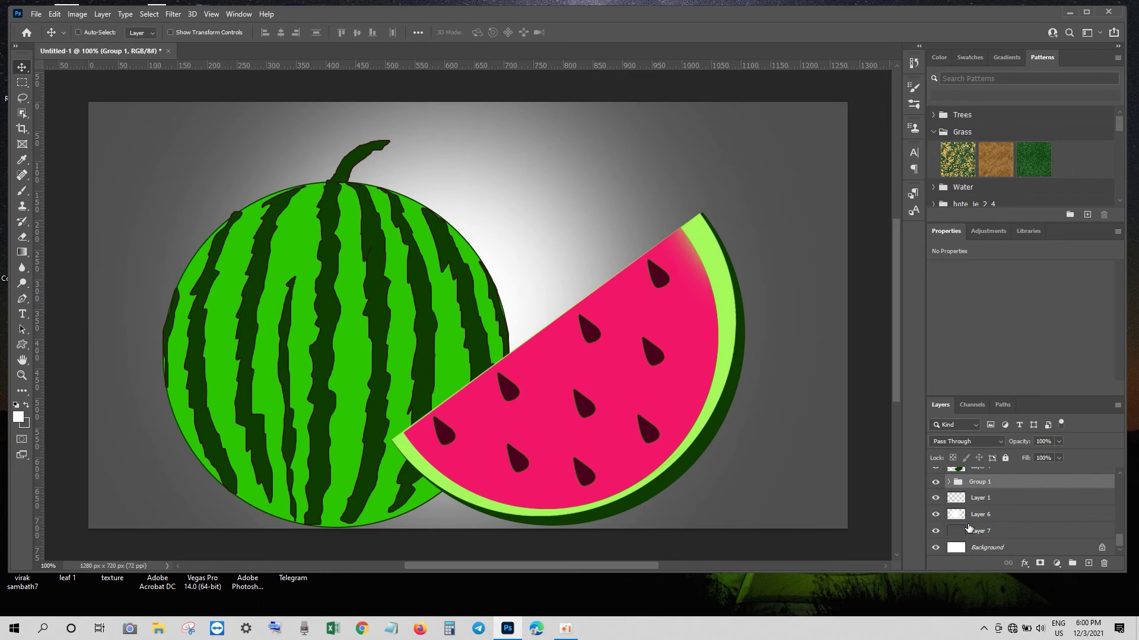
Scale the whole watermelon group to 92.77% and move it up toward the canvas's upper edge.
key(ctrl+t)
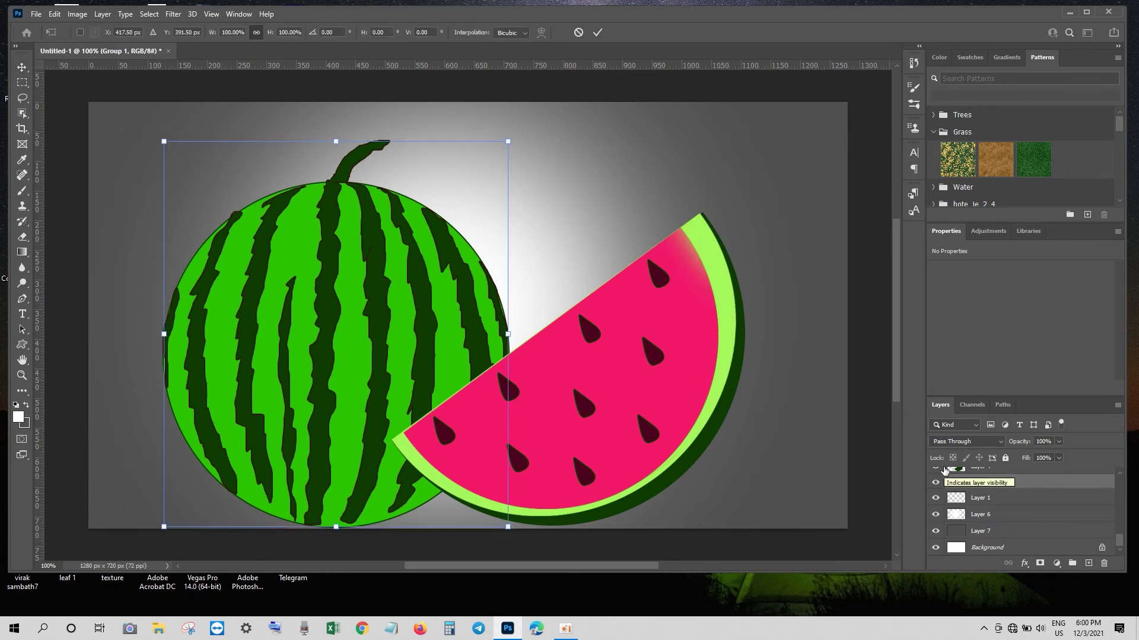
drag(508, 141, 495, 155)
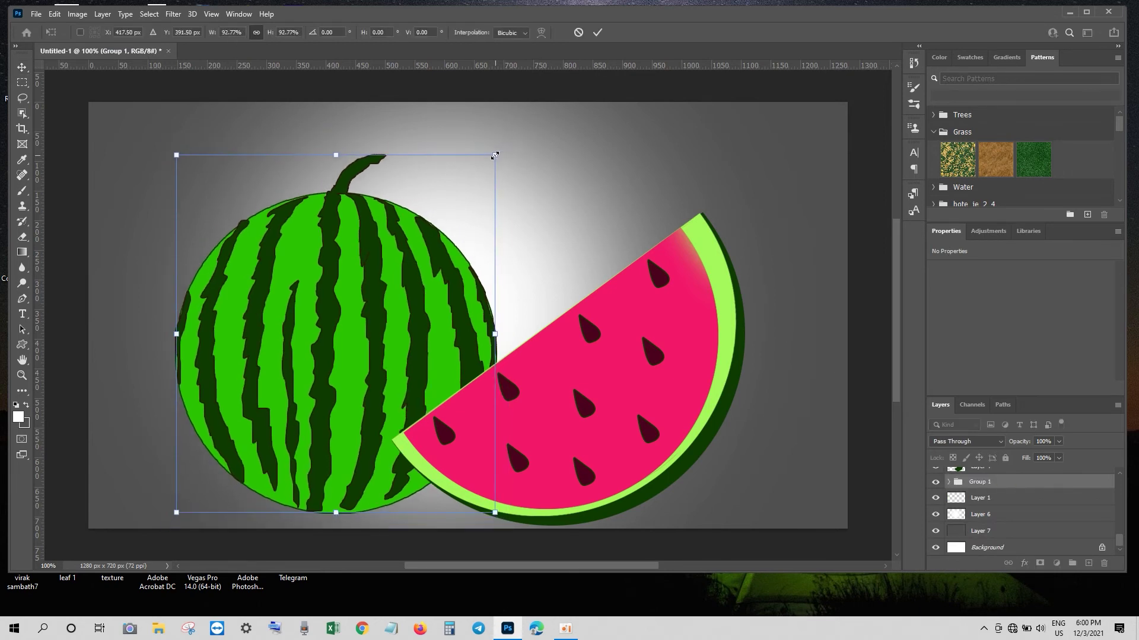
drag(378, 292, 380, 245)
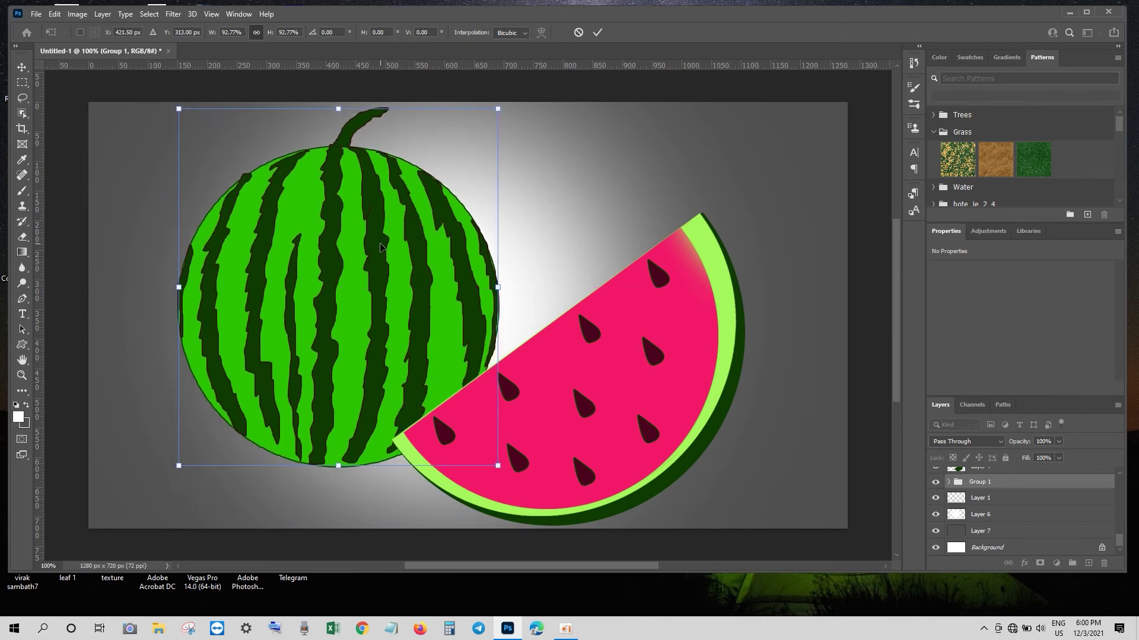
key(Return)
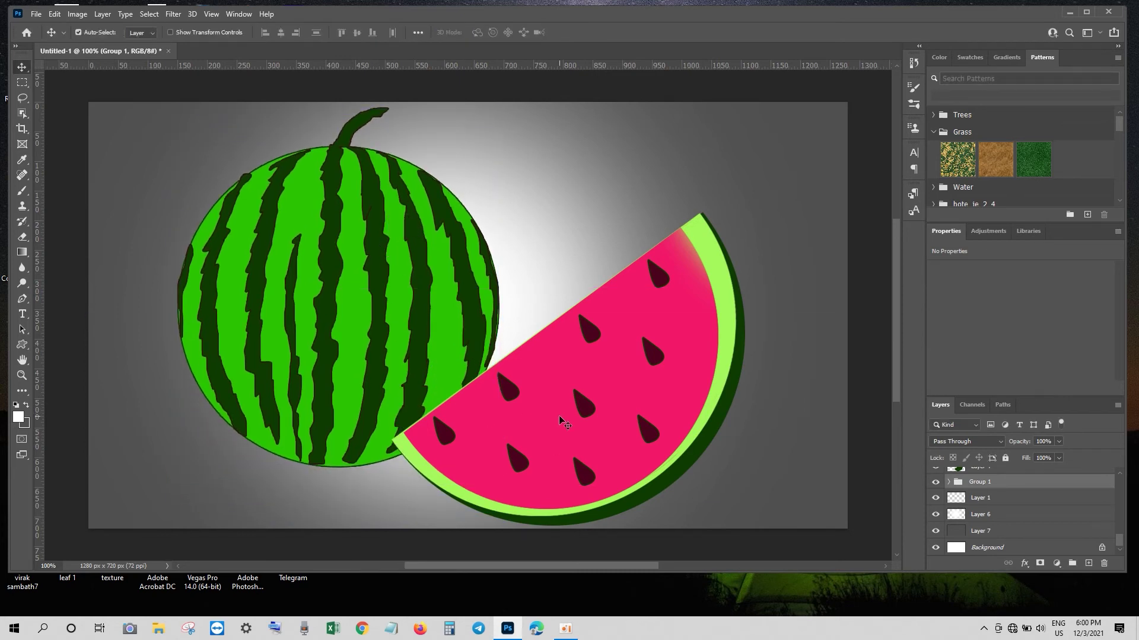
Merge the topmost seed layer, Layer 5 copy 4, down into Layer 5 copy 3.
click(599, 425)
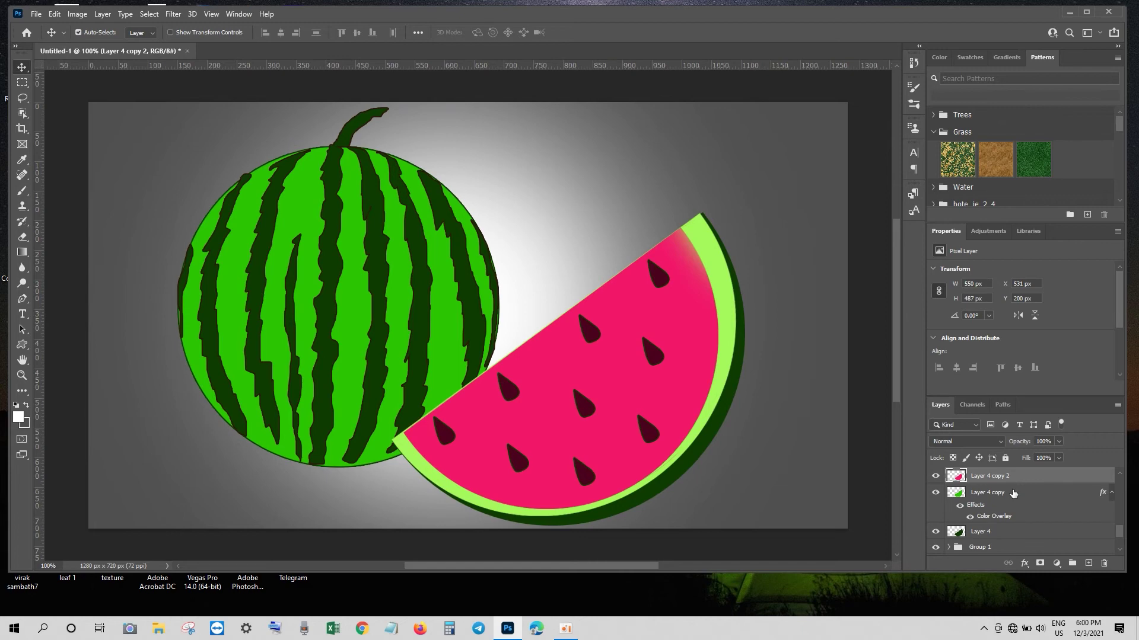
scroll(1013, 493, up, 5)
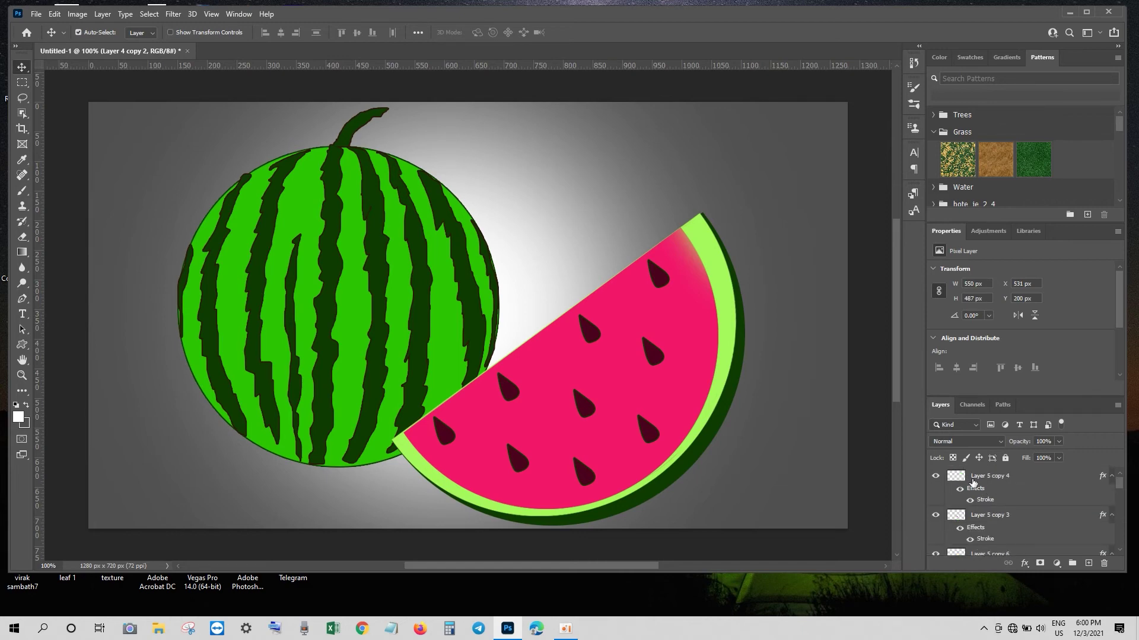
right_click(972, 482)
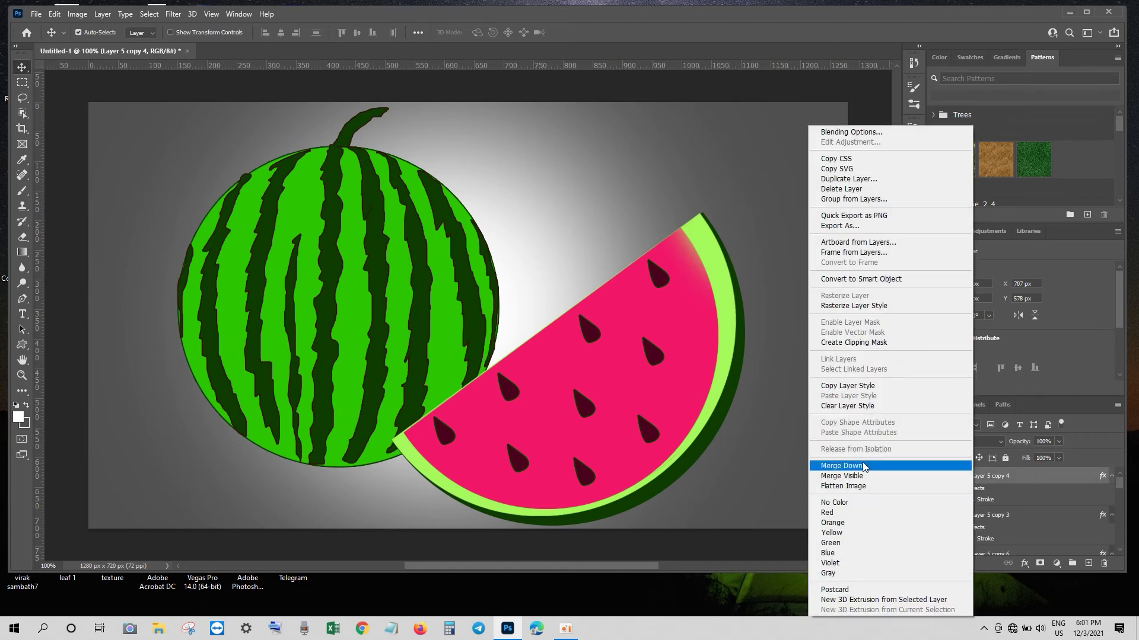
click(865, 467)
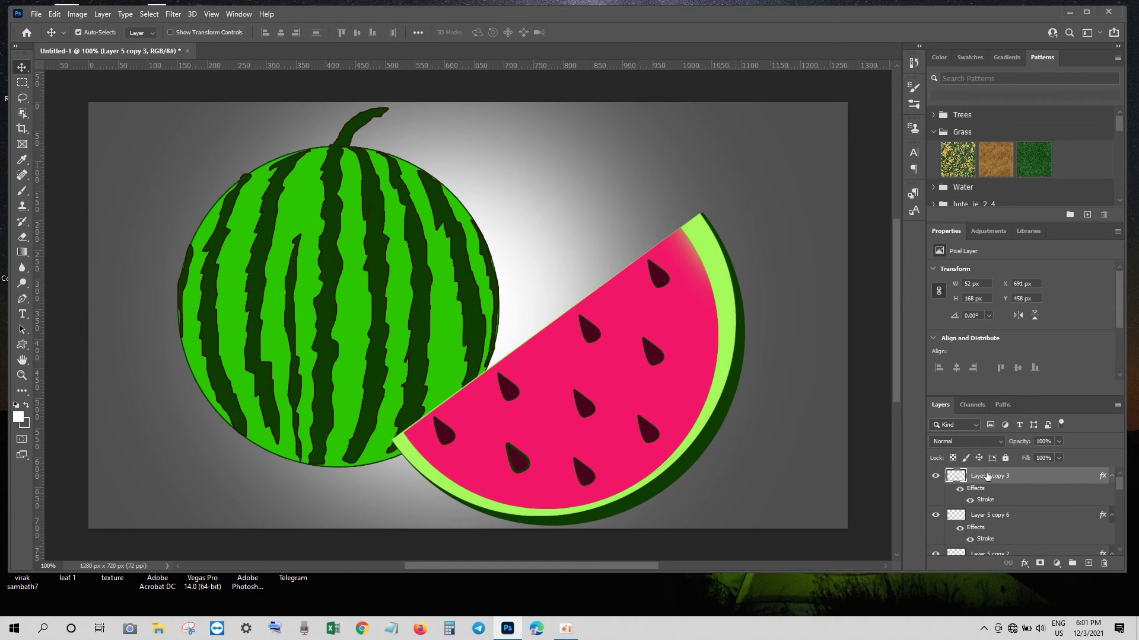
Try merging Layer 5 copy 3 down into Layer 5 copy 6, and undo the merge.
right_click(987, 478)
click(865, 466)
key(ctrl+z)
Rasterize the layer styles of Layer 5 copy 3 and Layer 5 copy 6, and merge the former down into the latter.
right_click(981, 478)
click(874, 312)
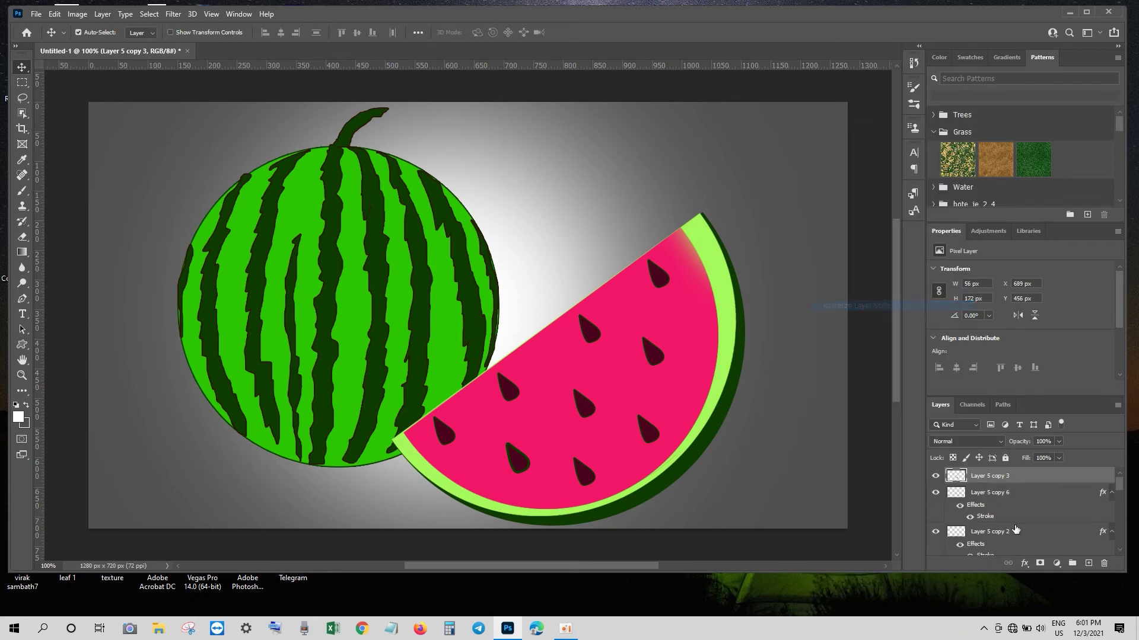
right_click(991, 493)
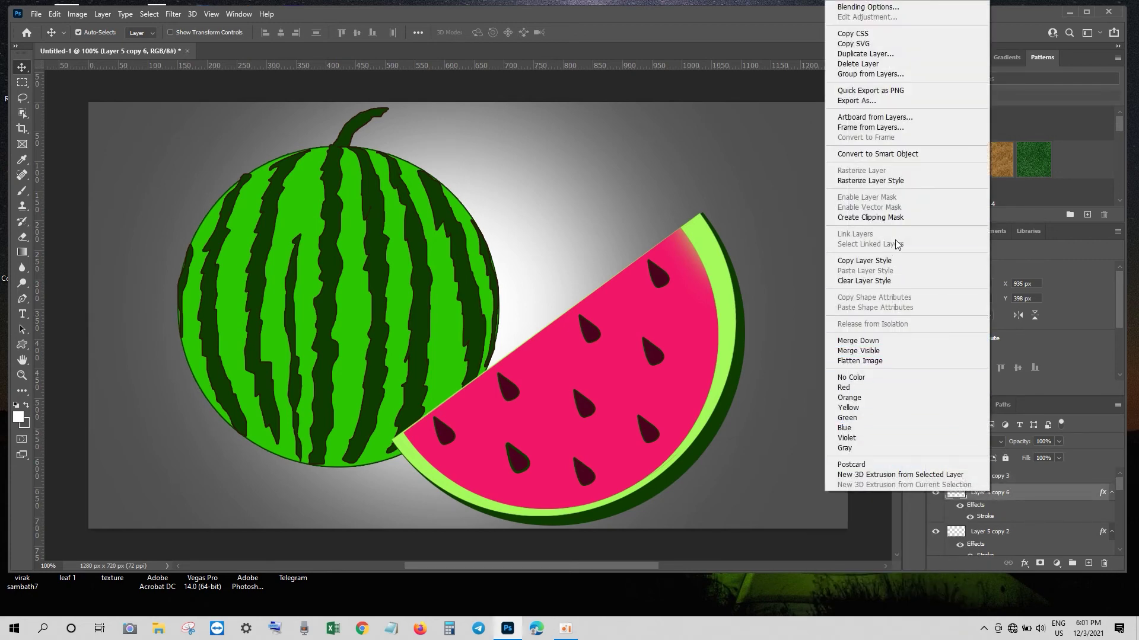
click(894, 180)
right_click(988, 481)
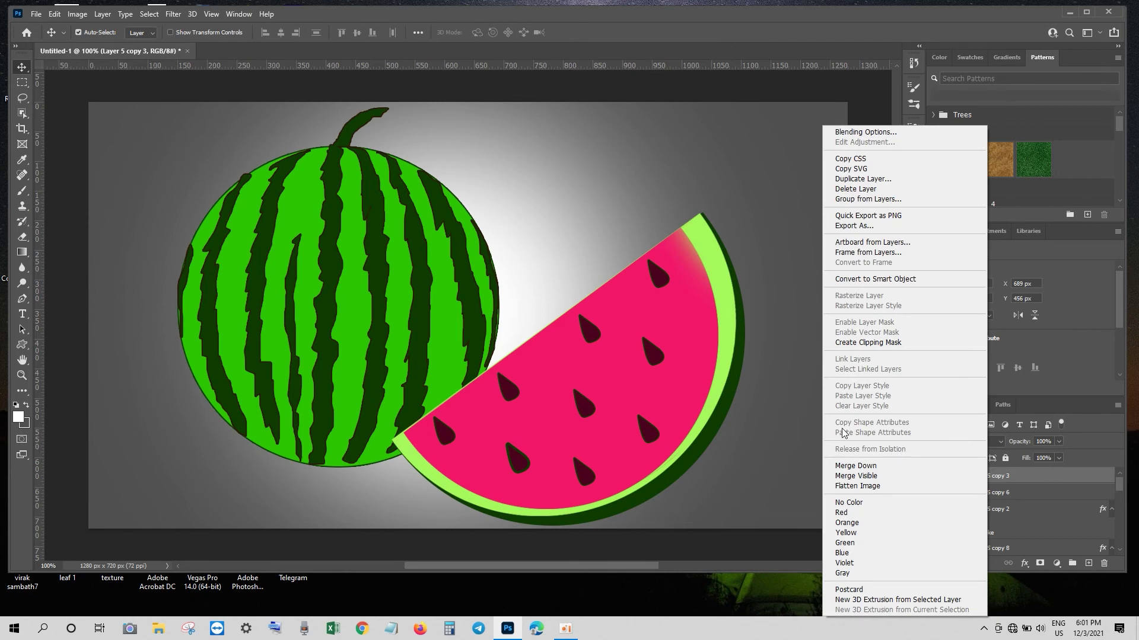
click(849, 466)
Rasterize the layer style of Layer 5 copy 2 and merge Layer 5 copy 6 down into it.
click(949, 493)
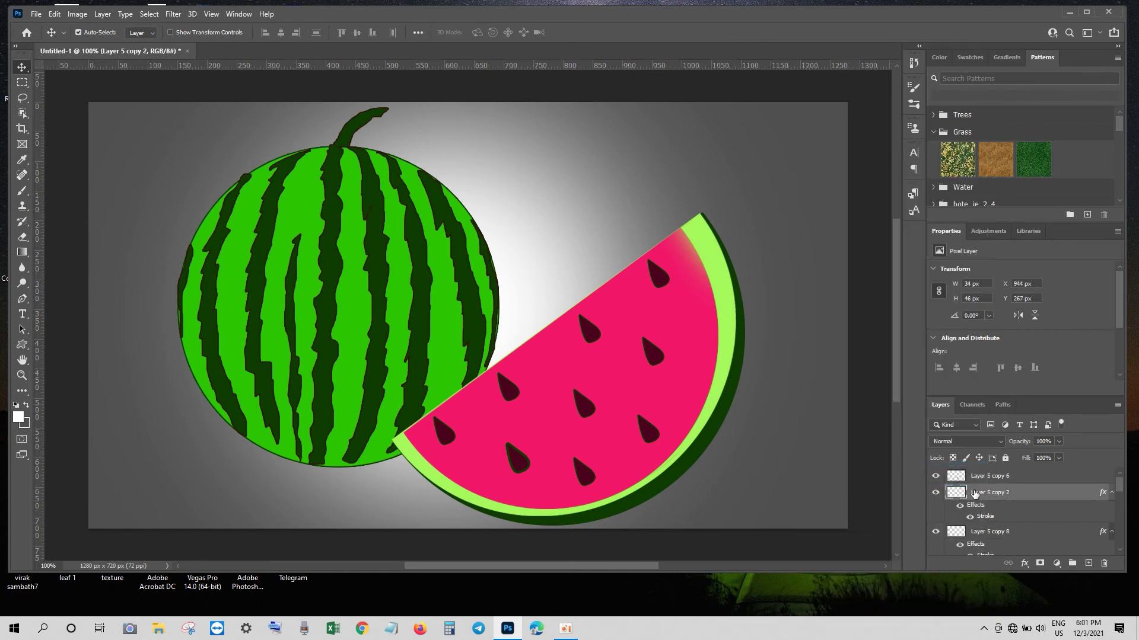
right_click(949, 493)
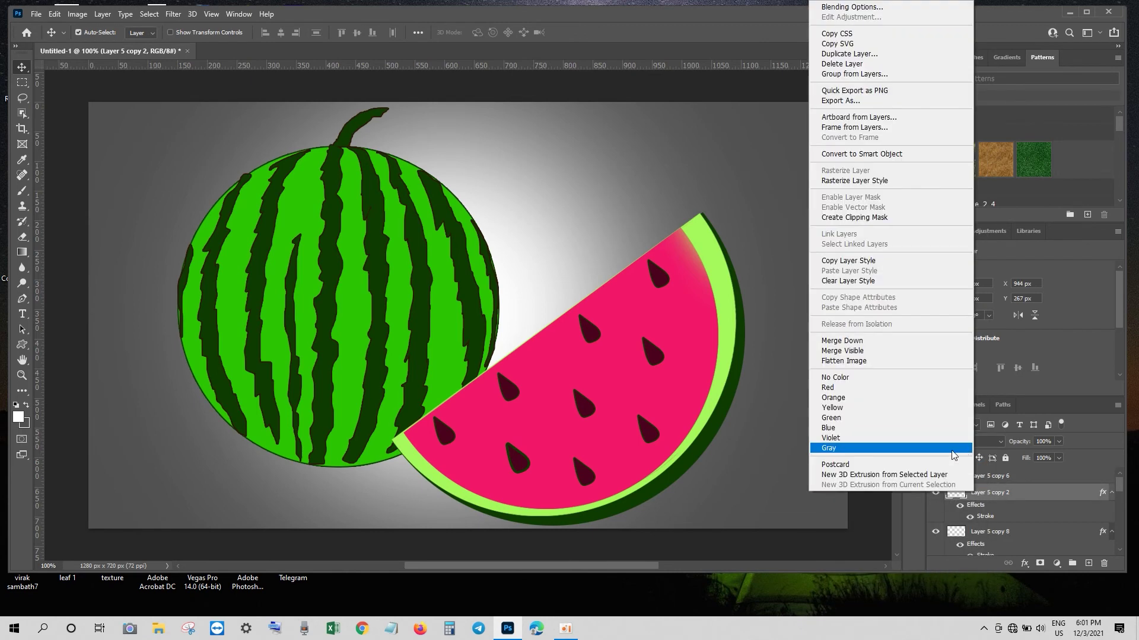
click(851, 180)
click(1004, 479)
right_click(1008, 477)
click(849, 465)
Rasterize the layer styles of the seed layers Layer 5 copy 8 and Layer 5 copy 7.
click(976, 497)
right_click(977, 496)
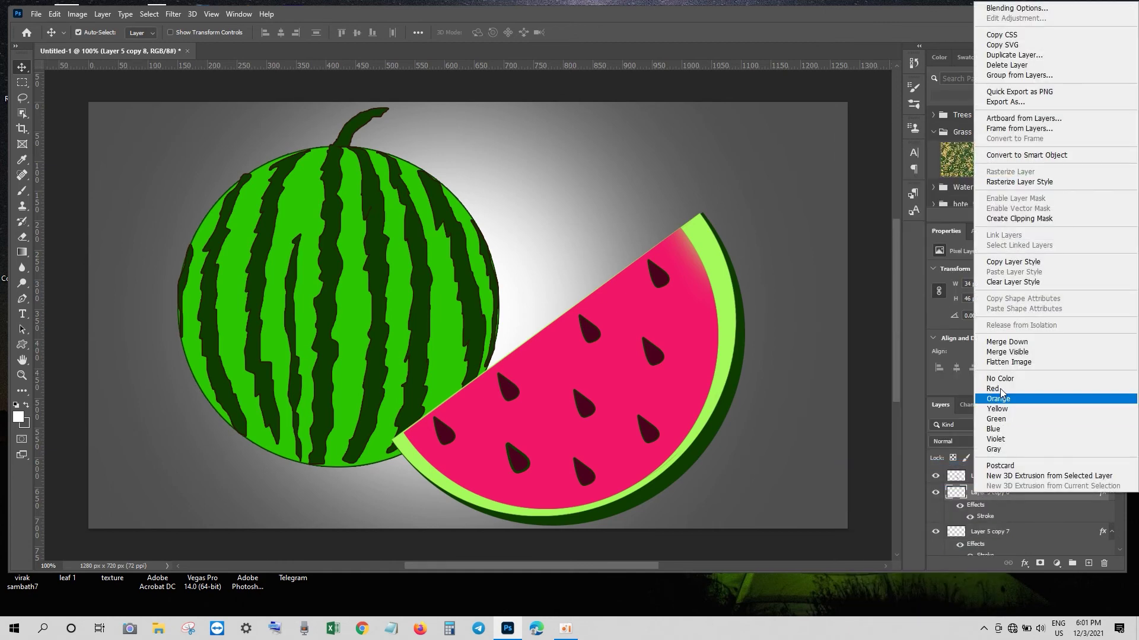
click(1016, 184)
click(995, 480)
right_click(995, 479)
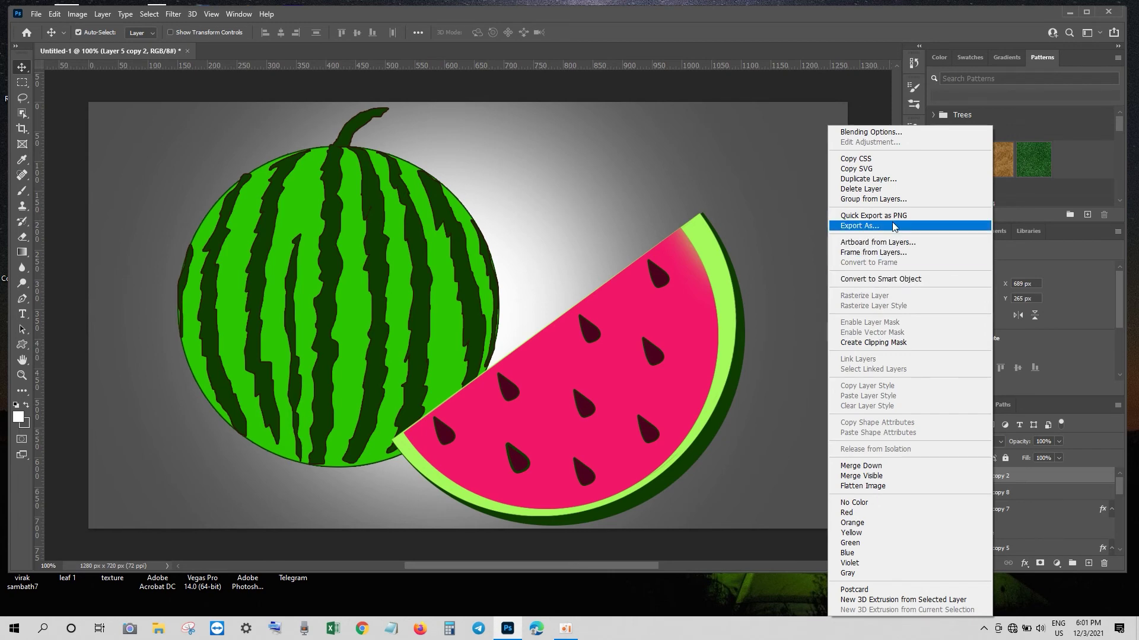
click(1059, 528)
right_click(1000, 511)
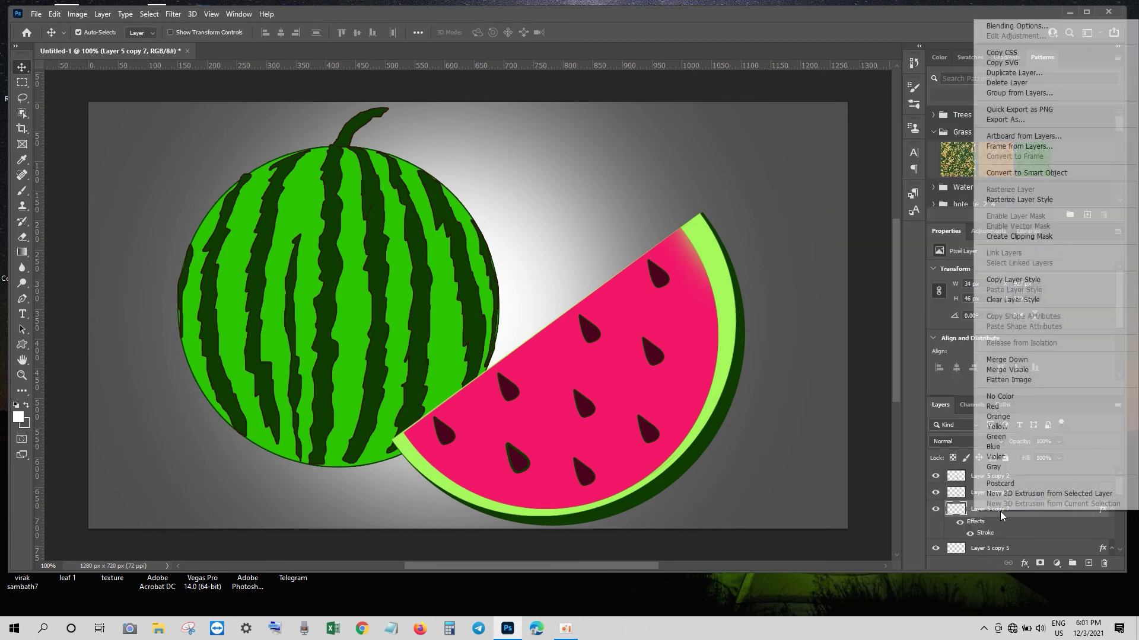
click(1029, 200)
Merge Layer 5 copy 2 down into Layer 5 copy 8, and that result down into Layer 5 copy 7.
right_click(1012, 475)
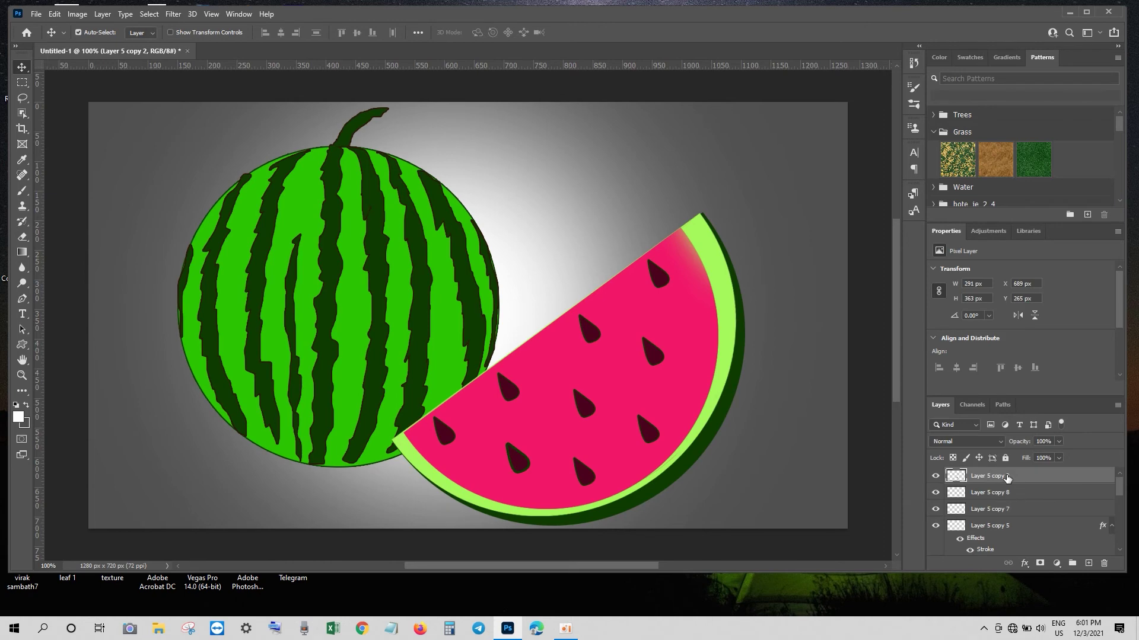
click(907, 466)
right_click(1017, 482)
click(907, 467)
Rasterize the layer styles of the remaining seed layers Layer 5 copy 5, Layer 5 copy and Layer 5.
right_click(999, 496)
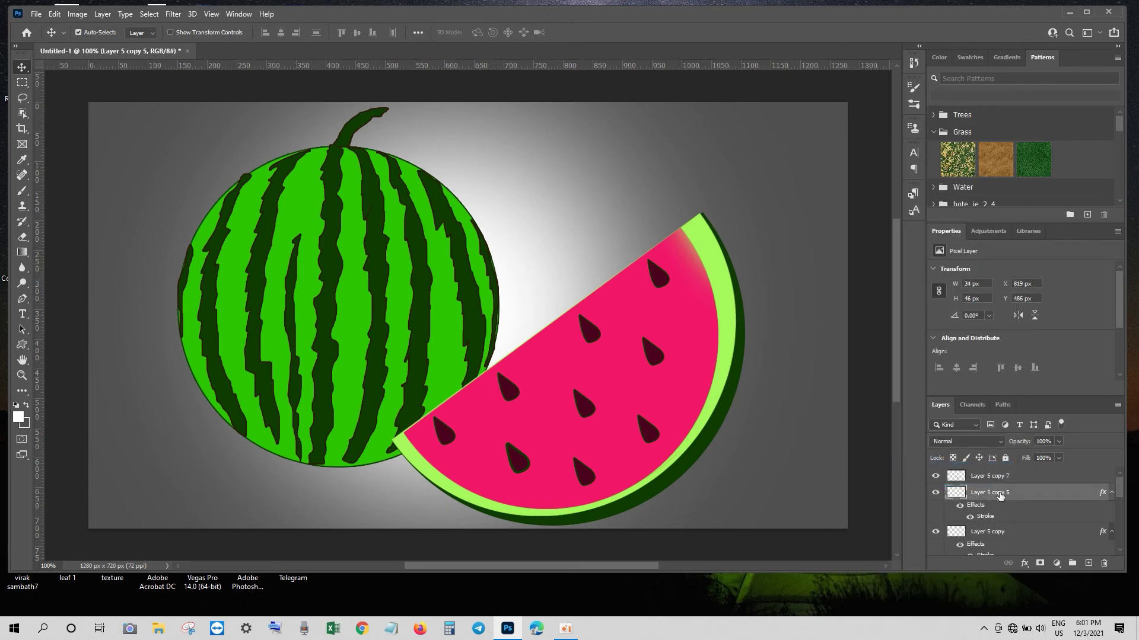
click(1035, 187)
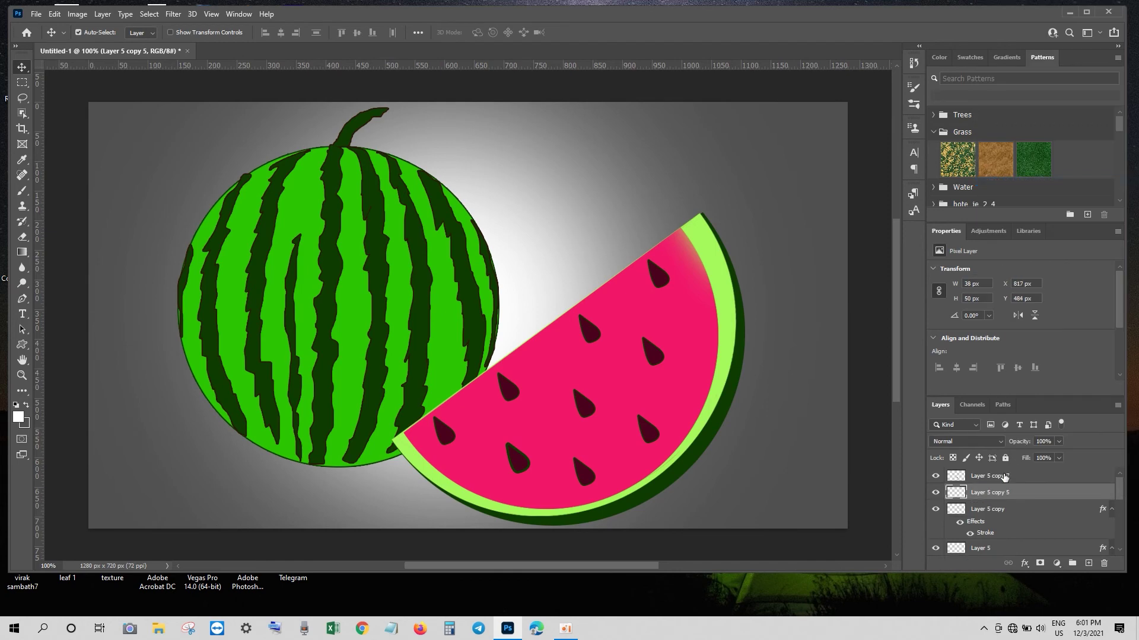
right_click(1002, 510)
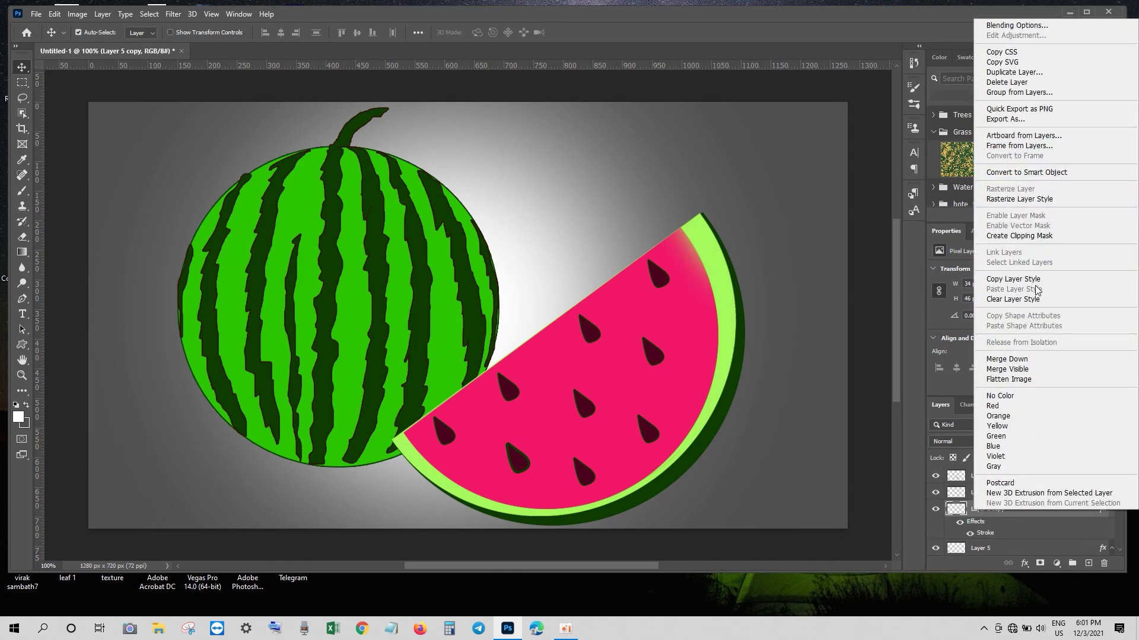
click(1035, 198)
click(1001, 510)
right_click(1001, 510)
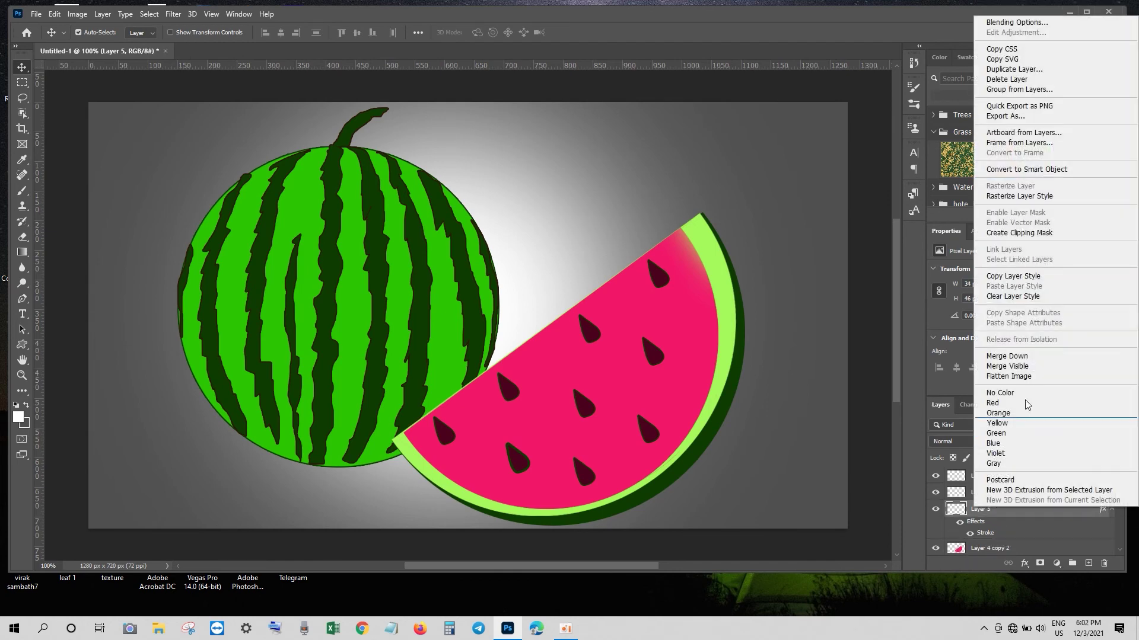
click(1035, 196)
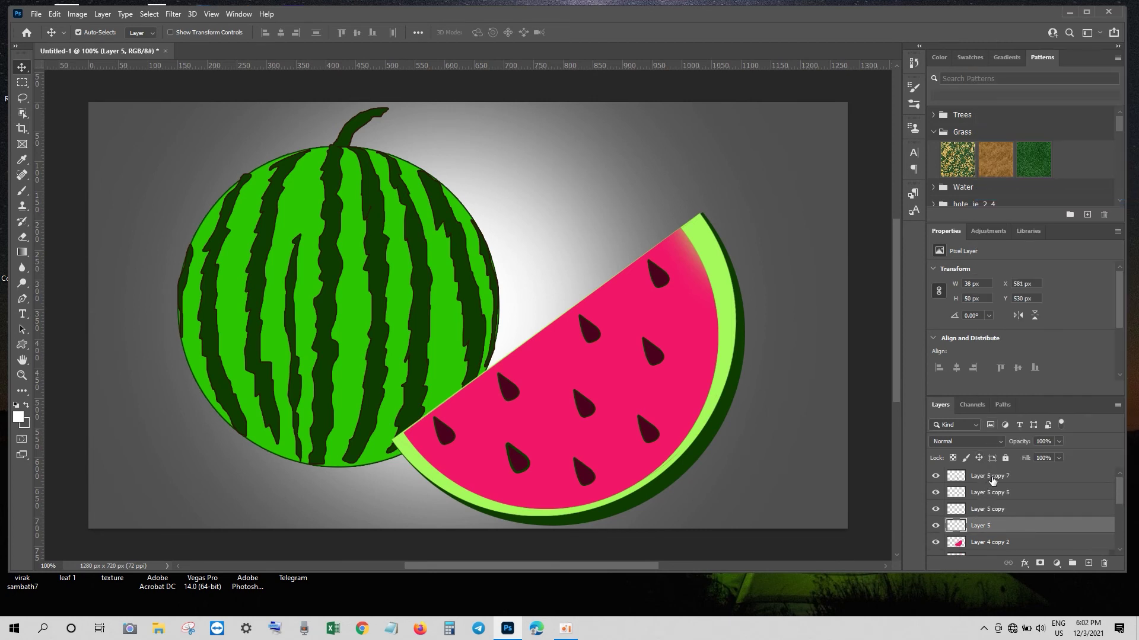
Merge the four seed layers, from Layer 5 copy 7 through Layer 5, into one layer.
click(992, 478)
shift+click(996, 530)
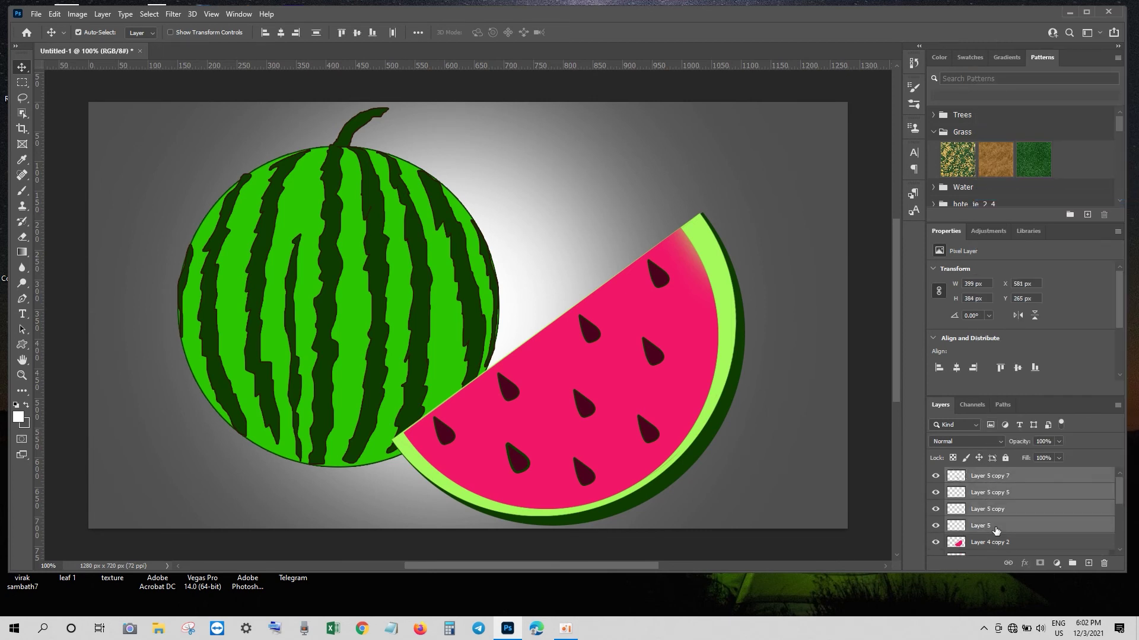
key(ctrl+e)
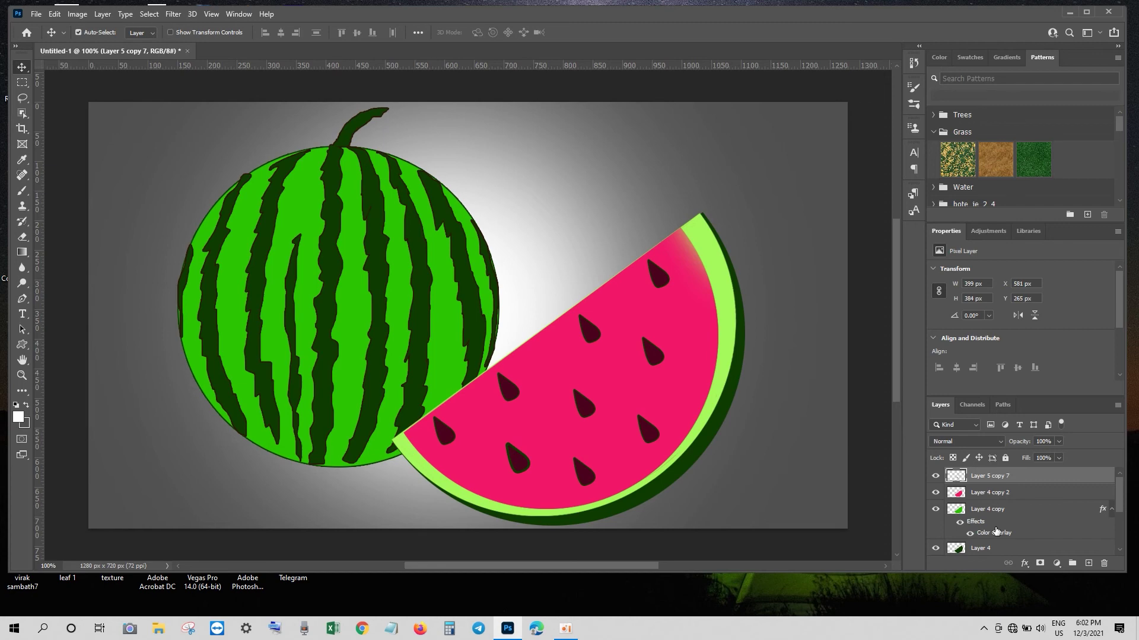
Merge the seeds with Layer 4 copy 2, Layer 4 copy and Layer 4 into a single slice layer, and move the slice upward.
right_click(1006, 479)
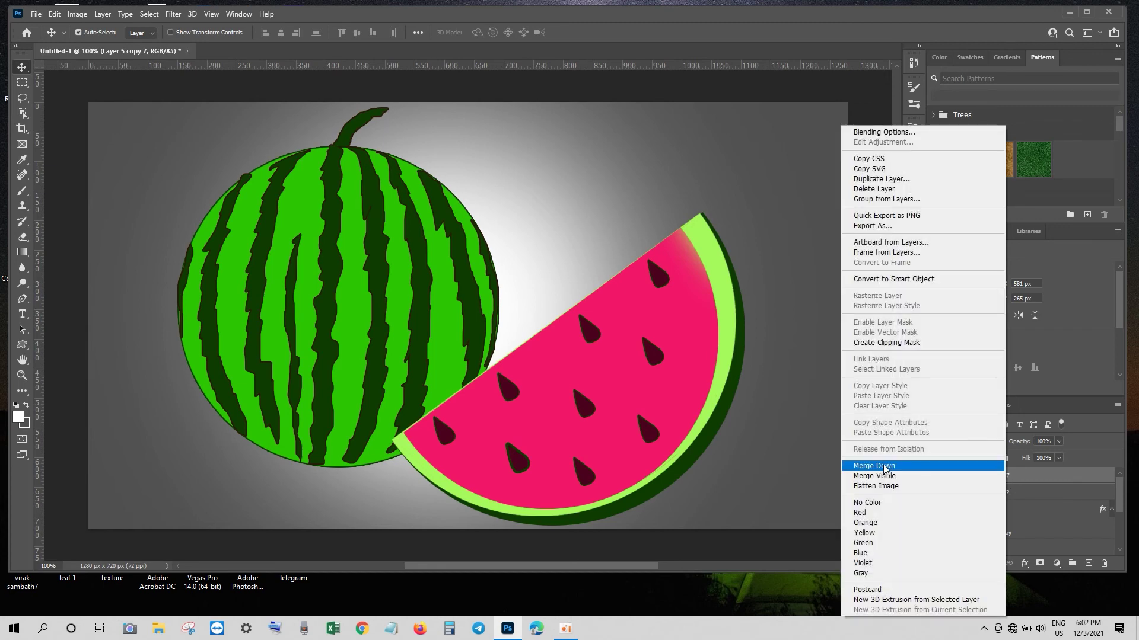
click(961, 467)
shift+click(983, 496)
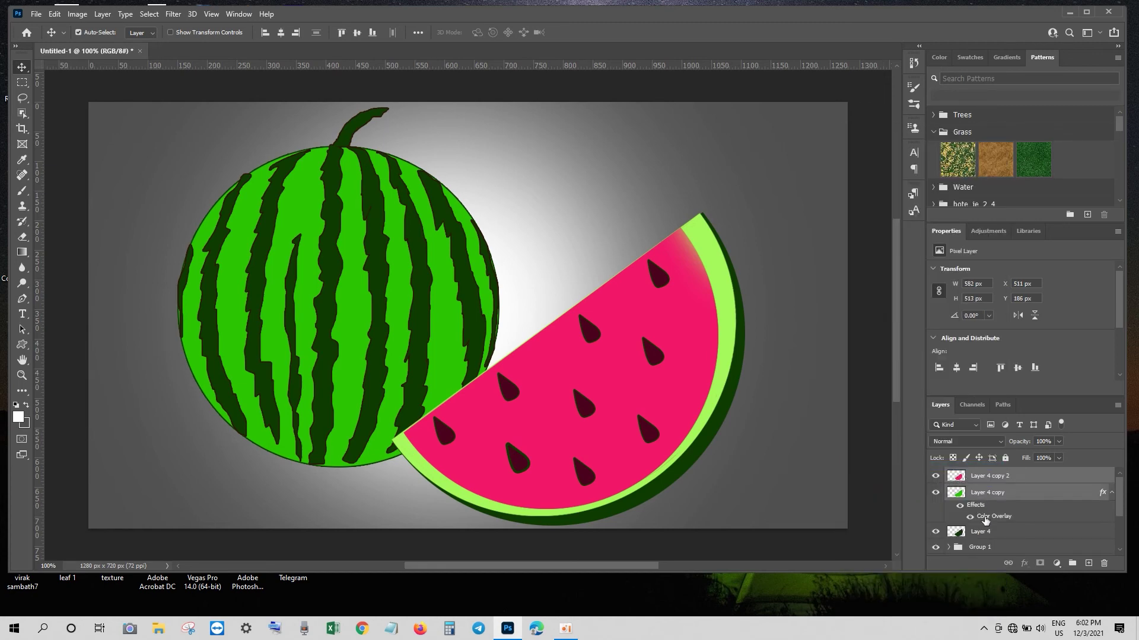
shift+click(987, 532)
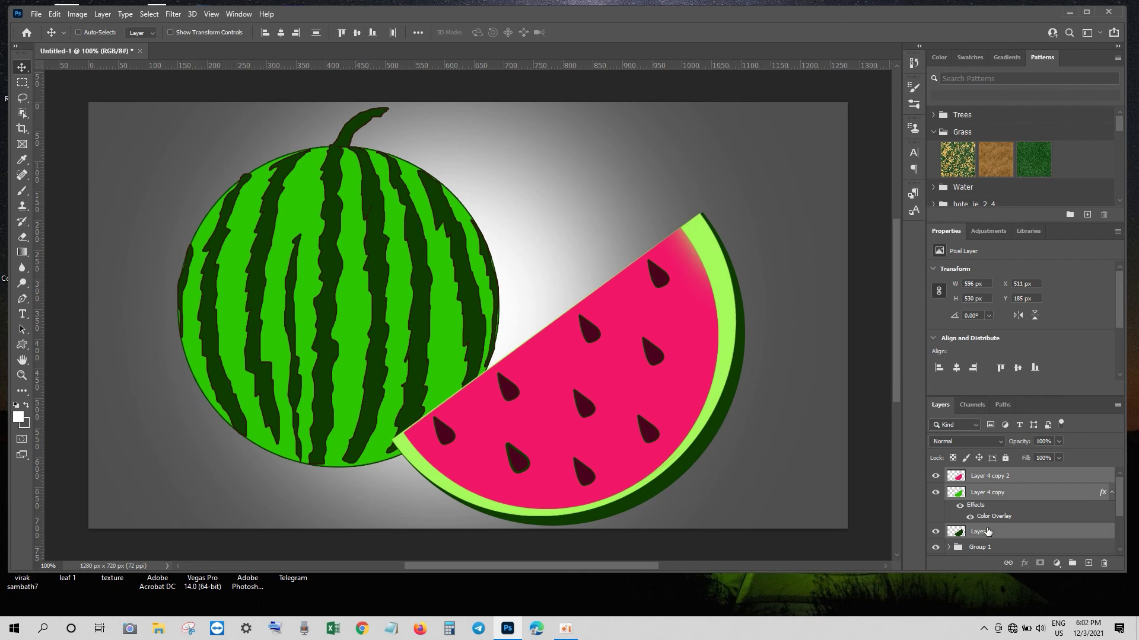
key(ctrl+e)
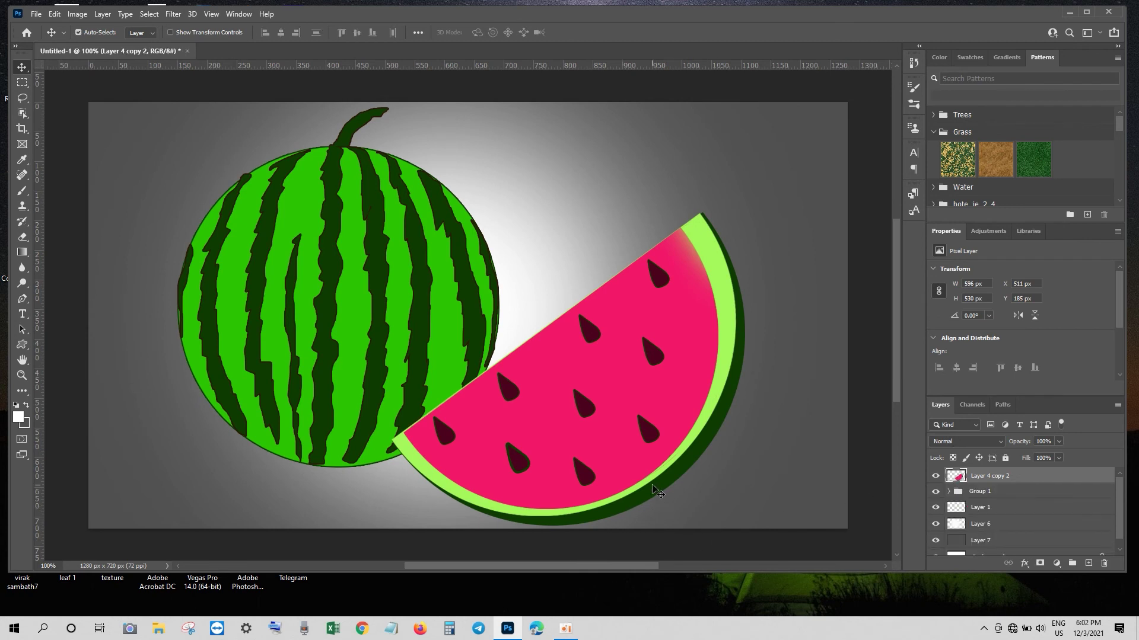
drag(590, 419, 595, 366)
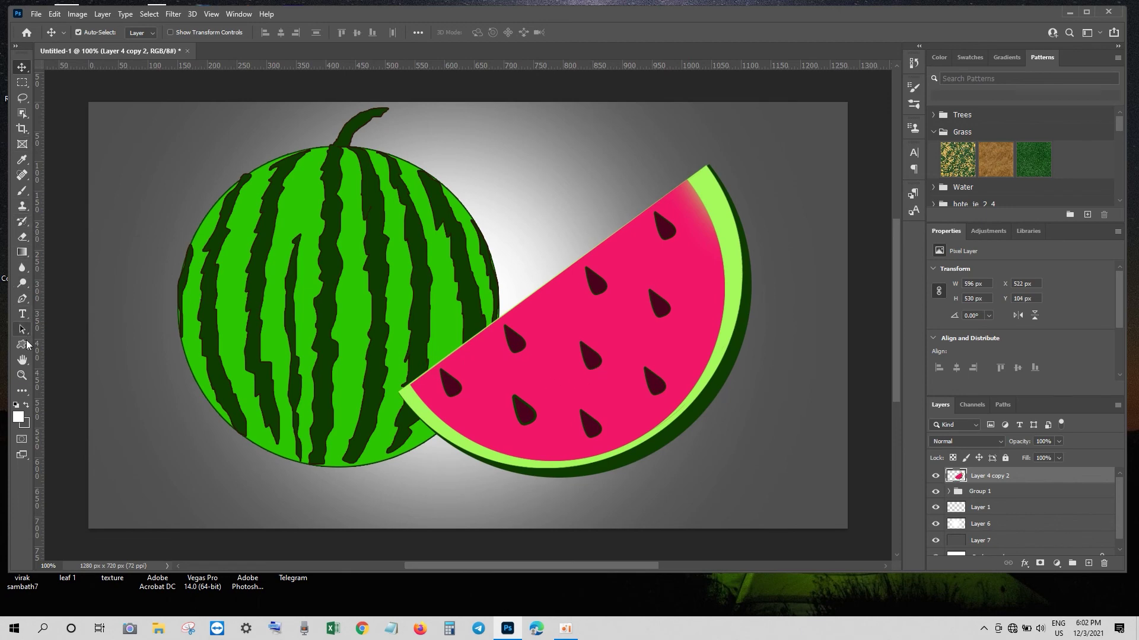
Set up the Brush tool with black (000000) as foreground color and a size of 300, undoing a test dab over the whole watermelon.
click(22, 191)
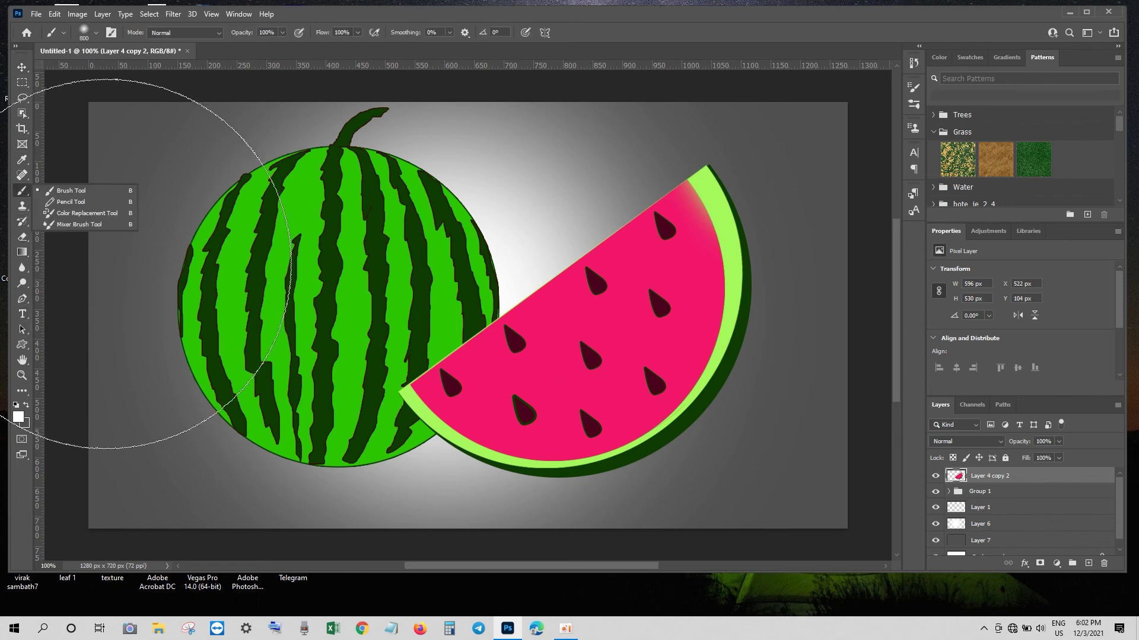
click(19, 416)
text(000000)
click(994, 245)
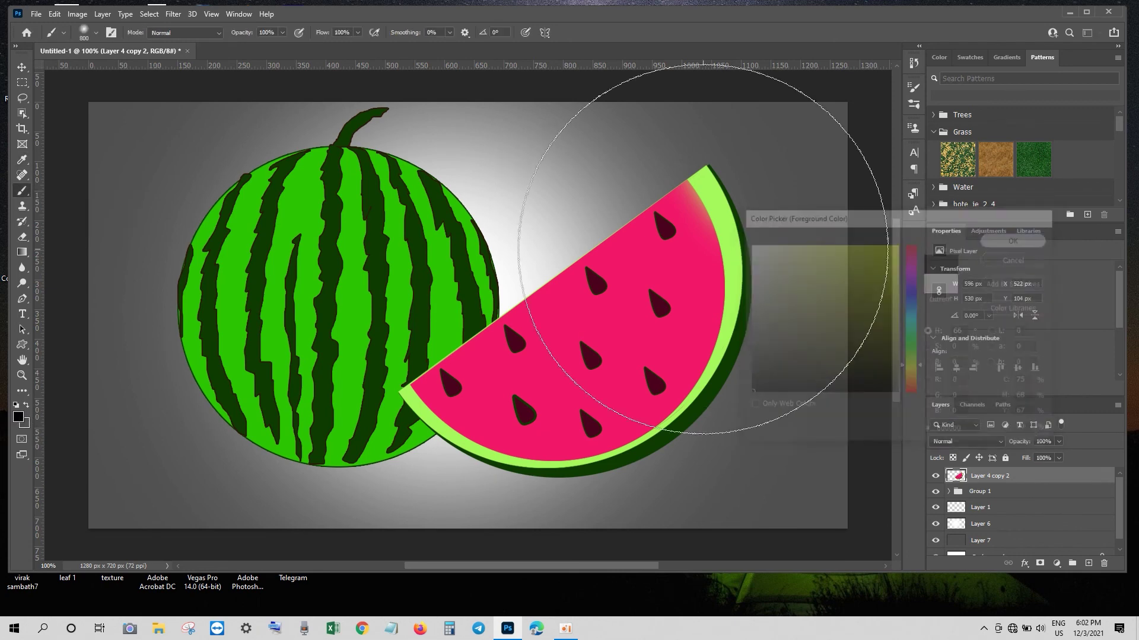
key(bracketleft)
key(bracketleft)
key(bracketleft)
key(bracketleft)
key(bracketleft)
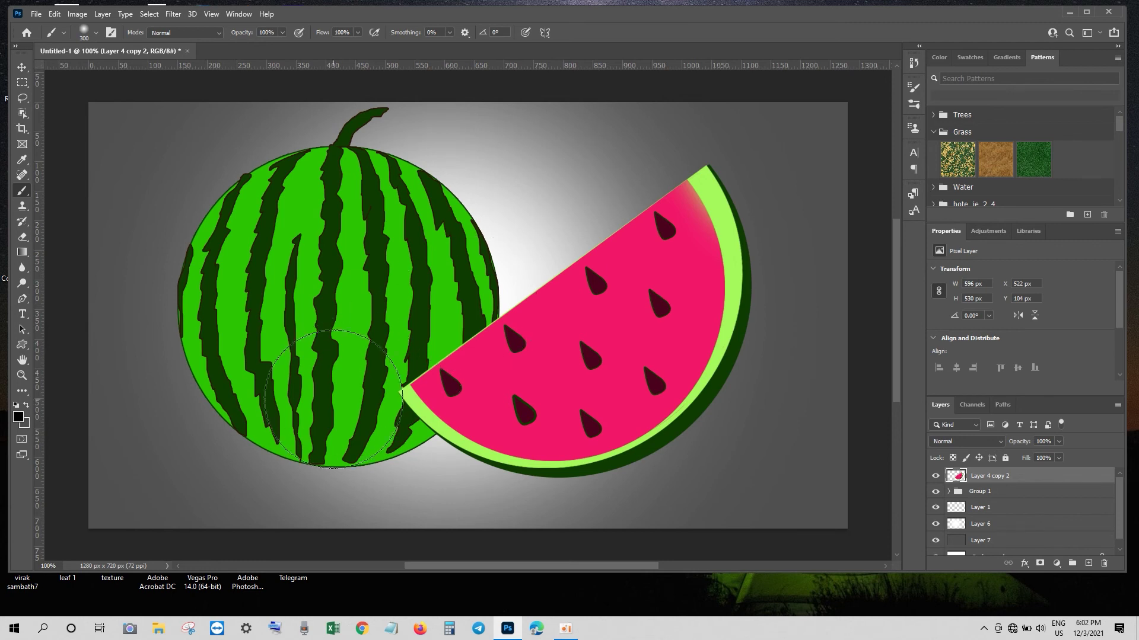
click(285, 431)
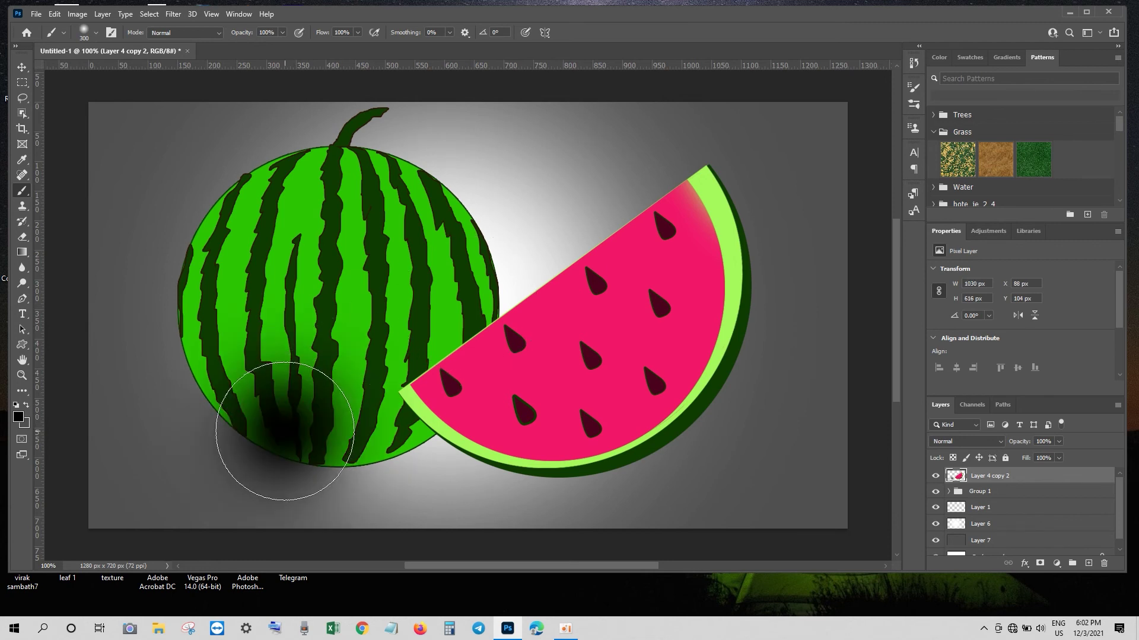
key(ctrl+z)
Add a new layer on top and another directly above Layer 1, and paint a soft black shadow under the whole watermelon on the latter.
click(1089, 563)
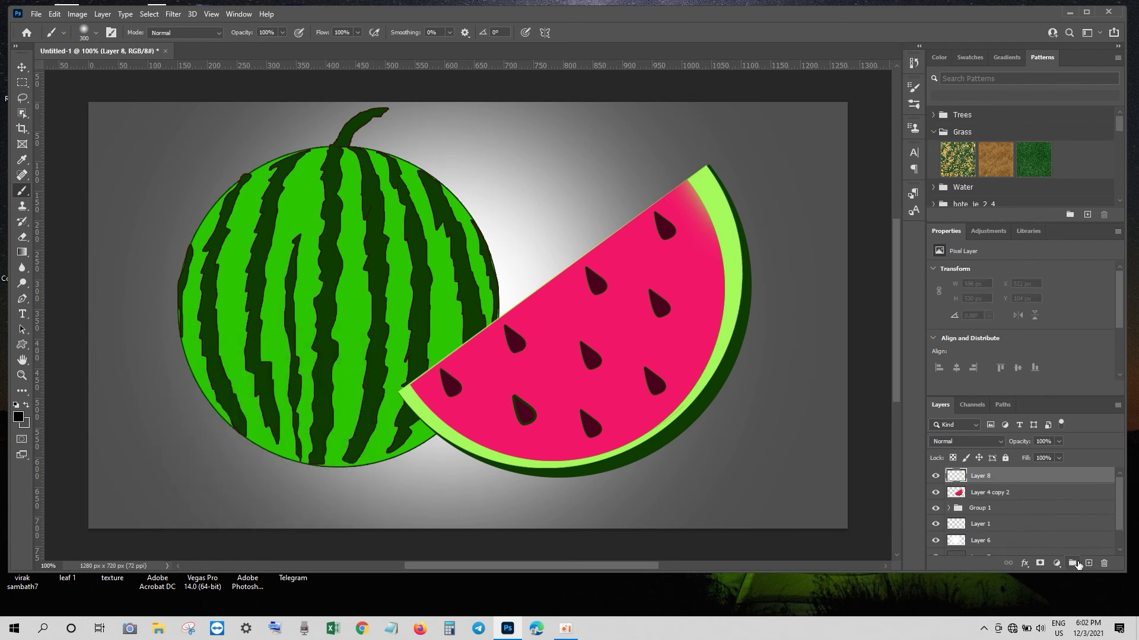
scroll(1010, 552, down, 3)
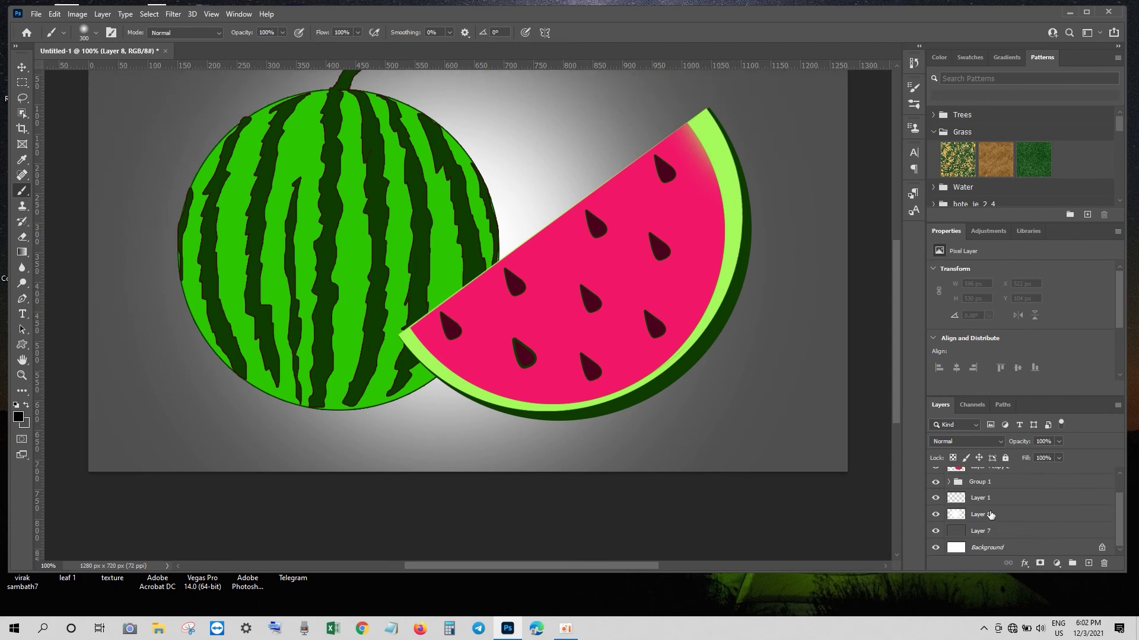
click(990, 498)
click(1088, 563)
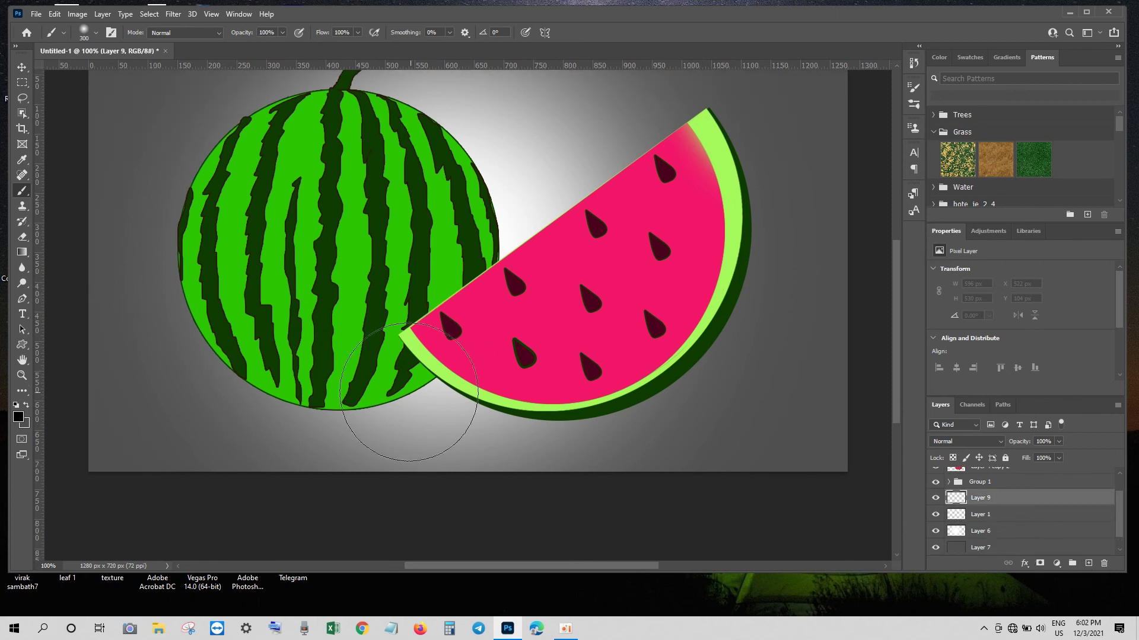
drag(320, 392, 385, 415)
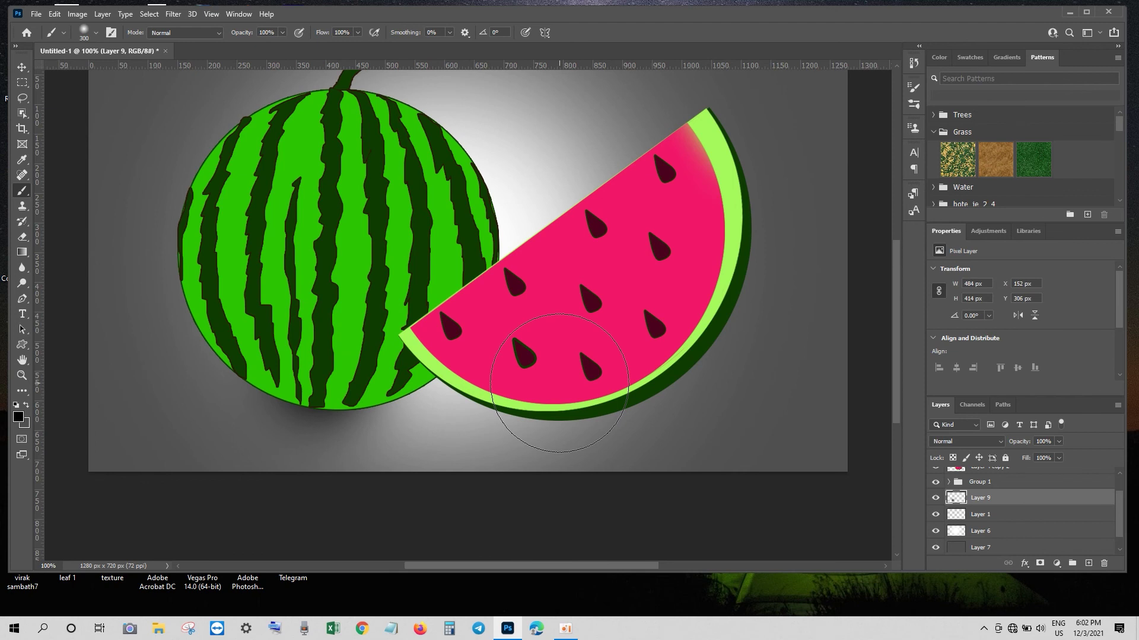
Flatten the painted shadow on Layer 9 to about 15% of its height and place it directly beneath the whole watermelon.
click(26, 72)
key(ctrl+t)
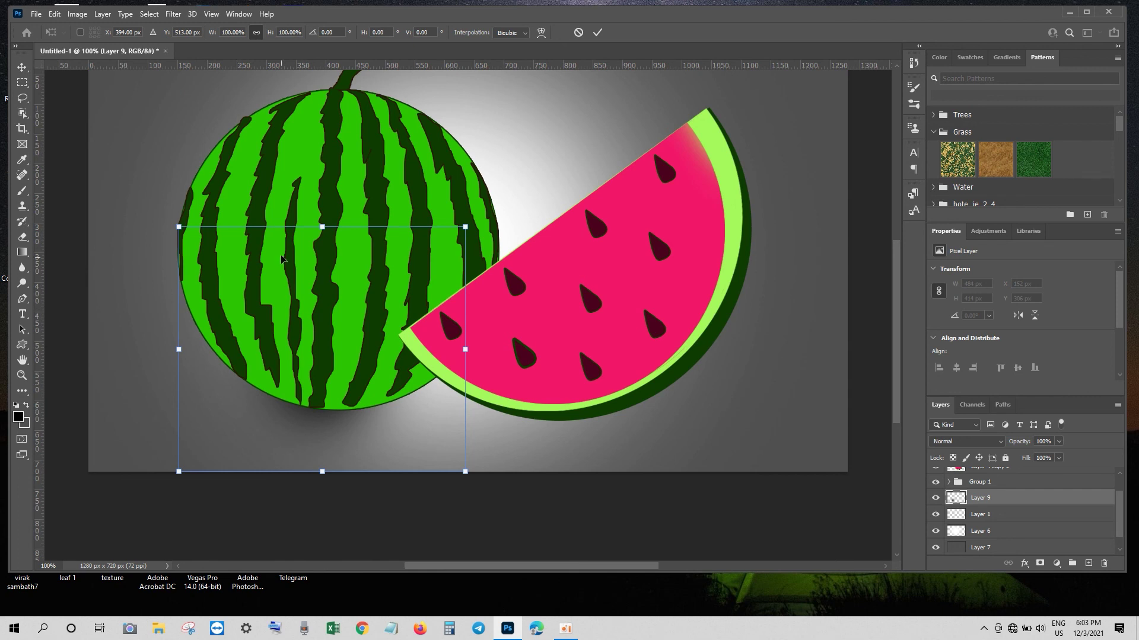
drag(318, 226, 373, 414)
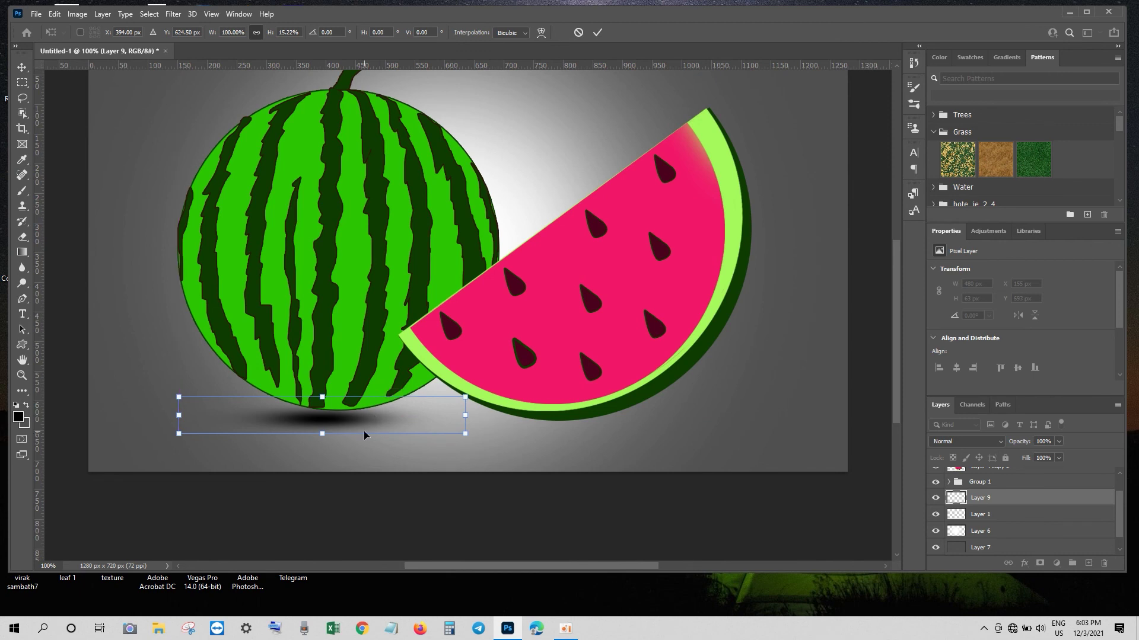
key(Return)
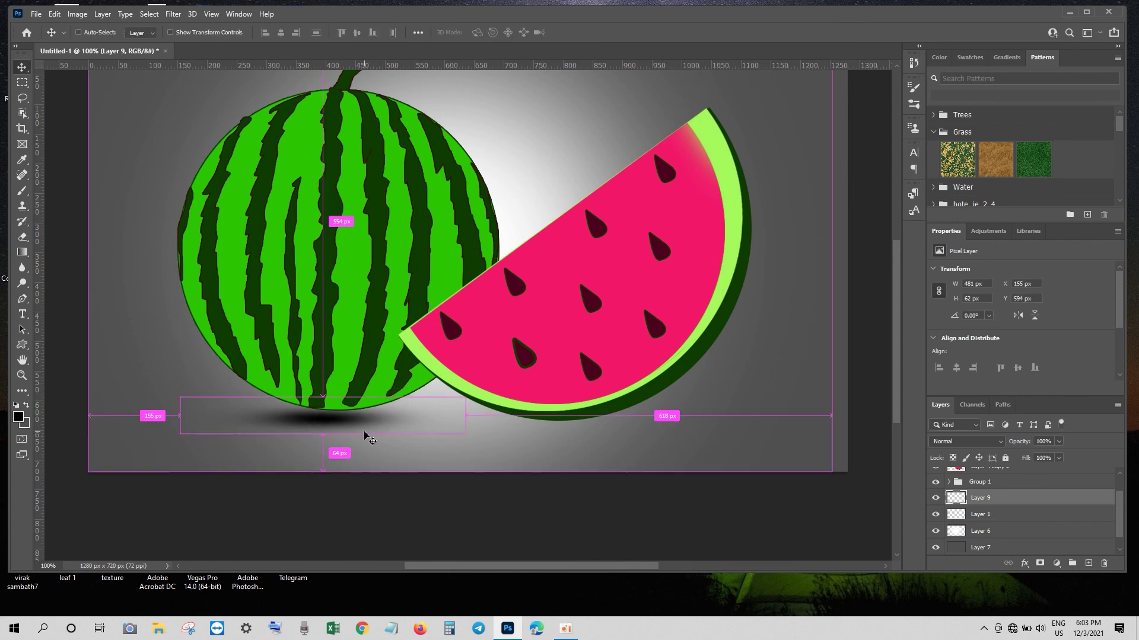
Duplicate the shadow layer, place the copy beneath the watermelon slice and widen it to about 134%.
key(ctrl+j)
key(ctrl+t)
drag(364, 428, 589, 433)
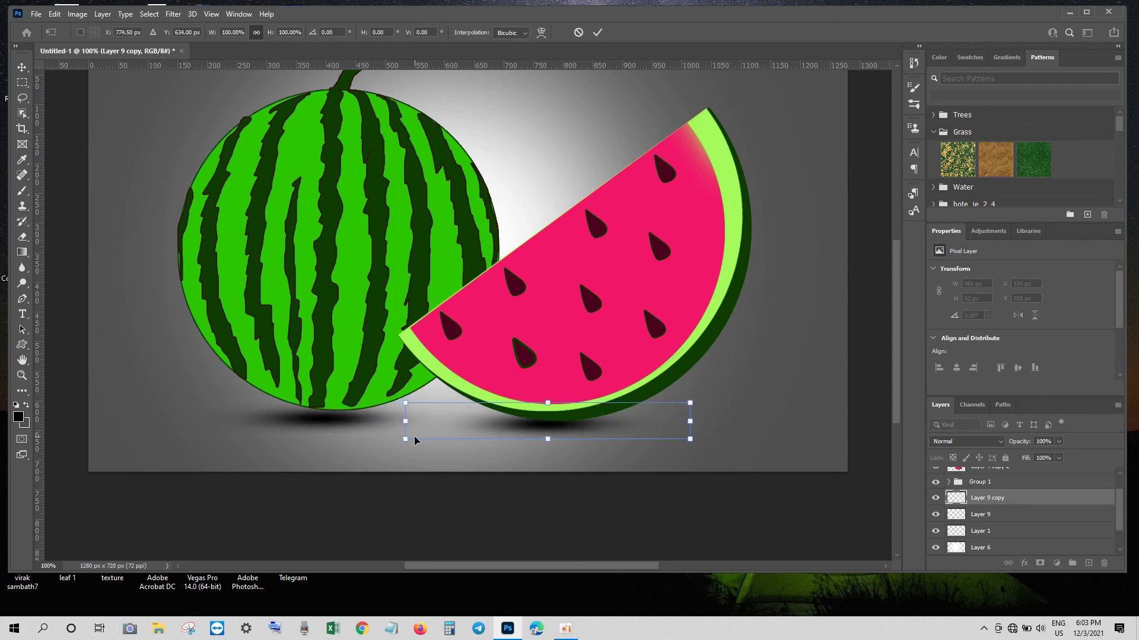
drag(702, 421, 800, 421)
drag(649, 430, 584, 425)
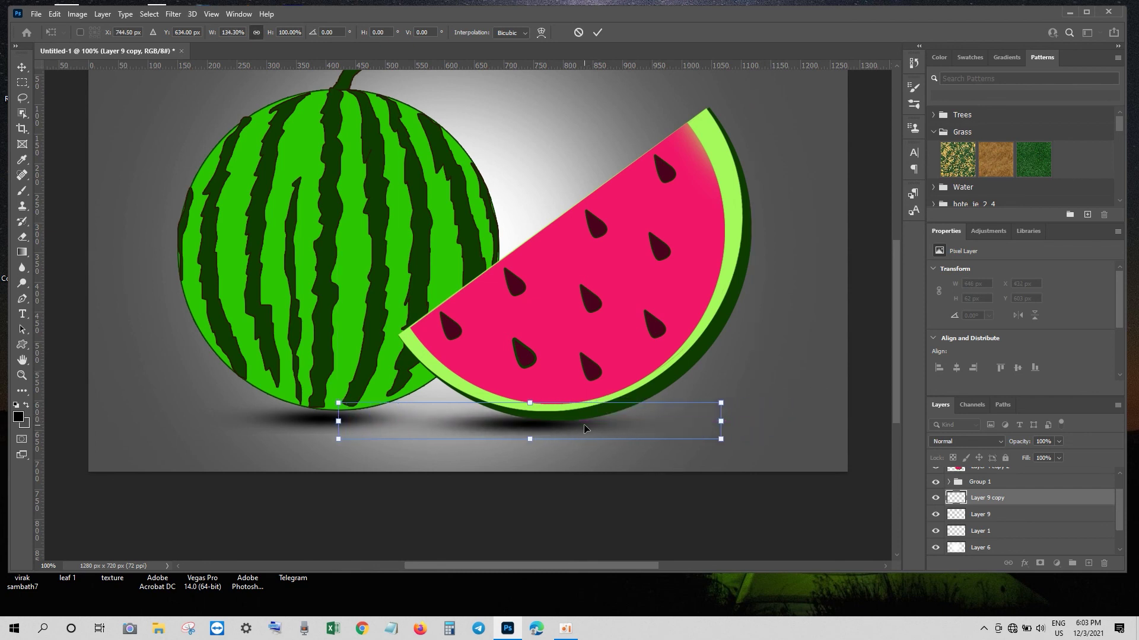
key(Return)
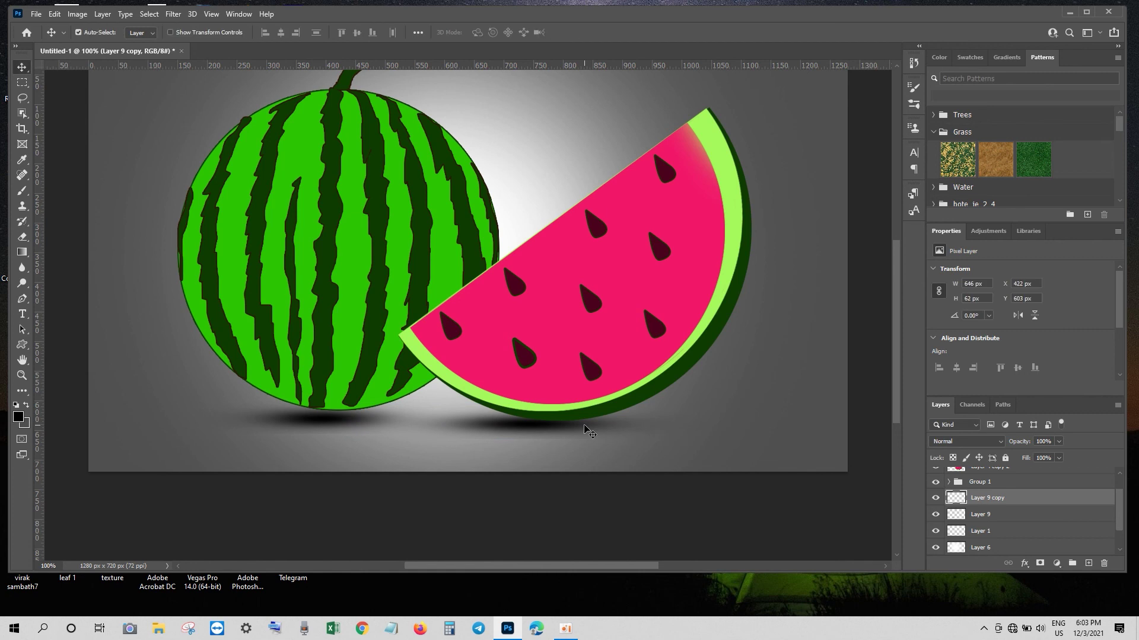
Widen the whole watermelon's shadow on Layer 9 to about 803 px and recenter it beneath the fruit.
key(ctrl+minus)
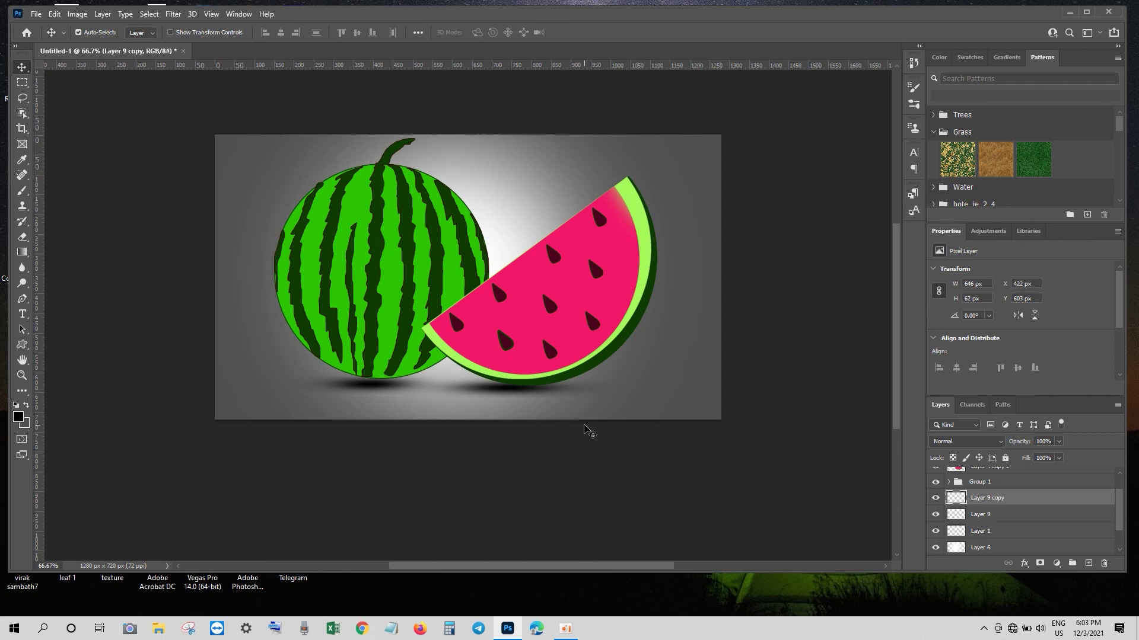
click(374, 393)
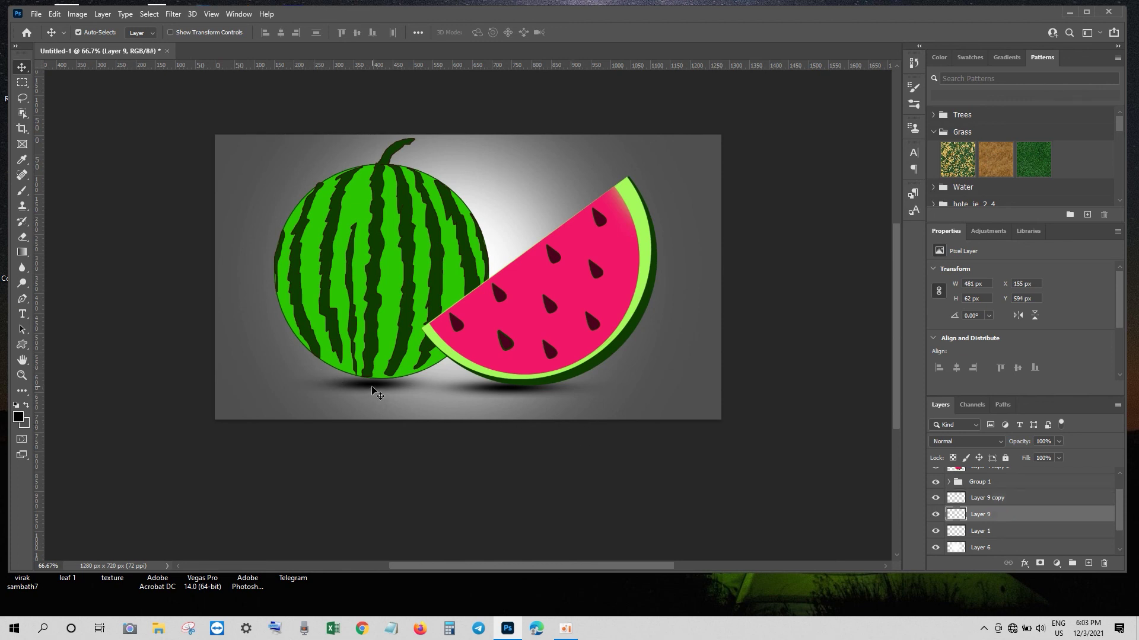
key(ctrl+t)
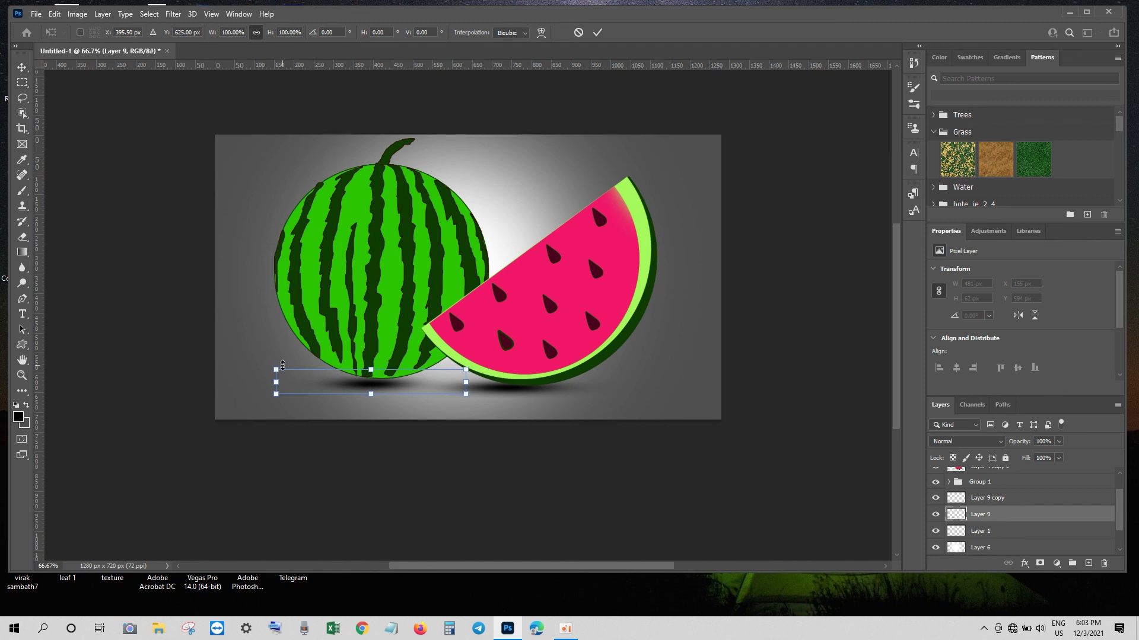
drag(276, 380, 150, 383)
drag(313, 386, 364, 388)
key(Return)
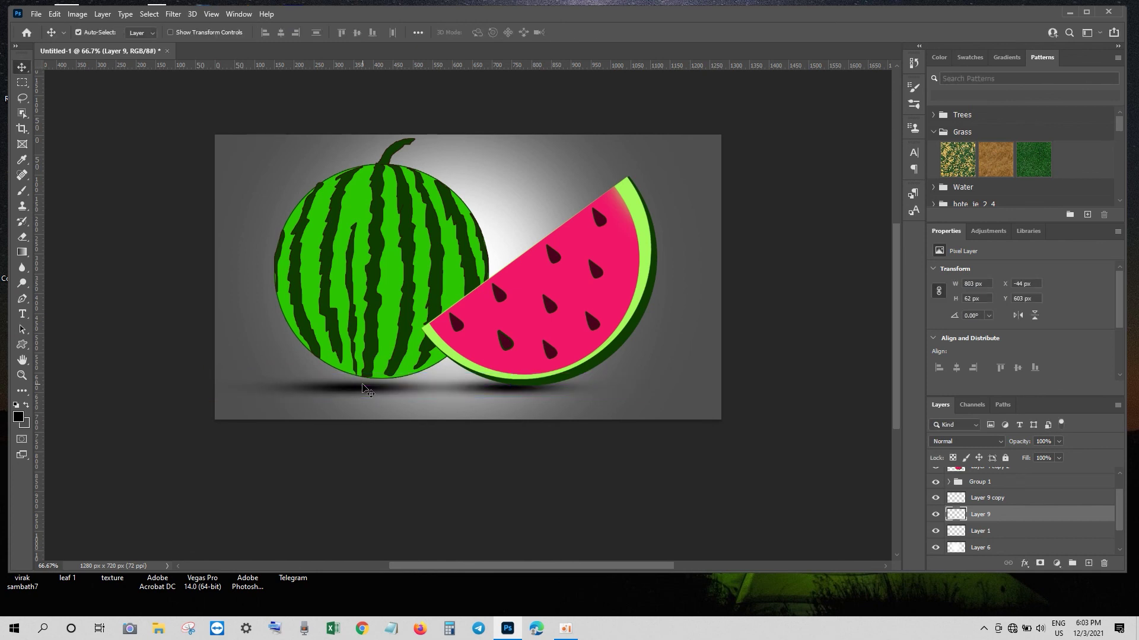
Nudge the whole watermelon's shadow upward to Y 589 px so it sits tight against the fruit's base.
key(Up)
key(Up)
key(Up)
key(Up)
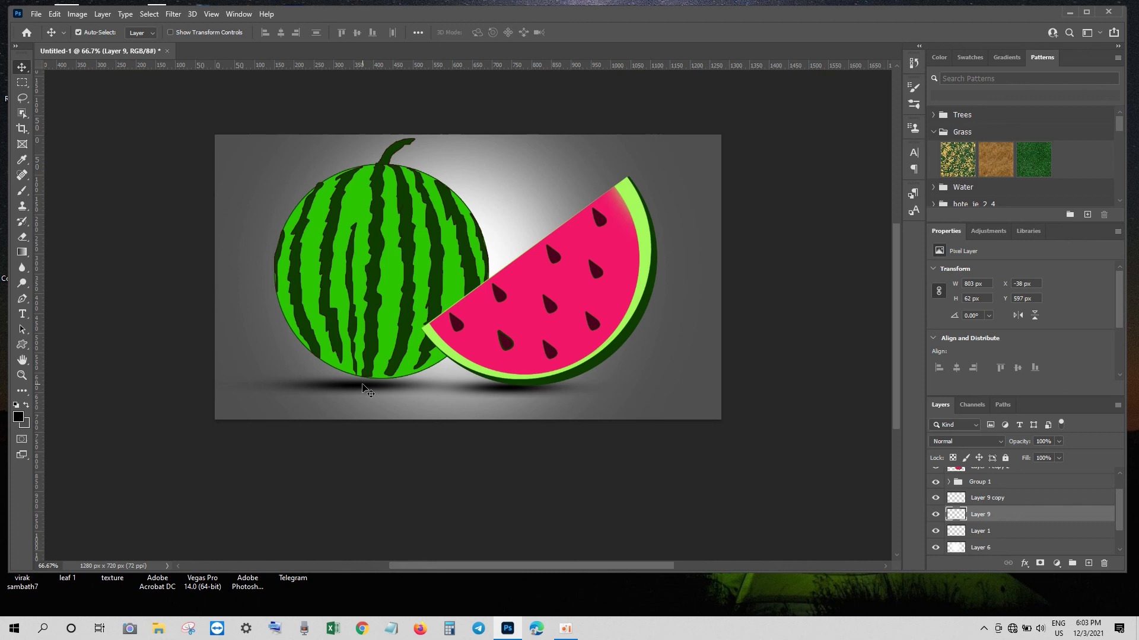
key(Up)
key(Up)
key(Up)
key(Up)
key(Up)
key(Up)
key(Up)
key(Up)
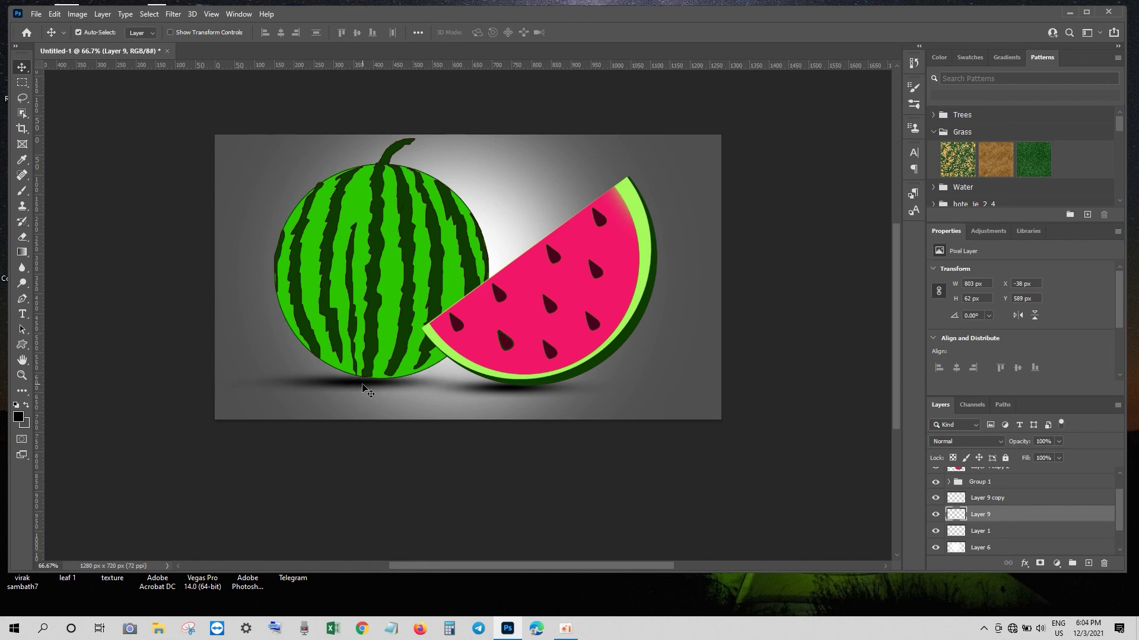